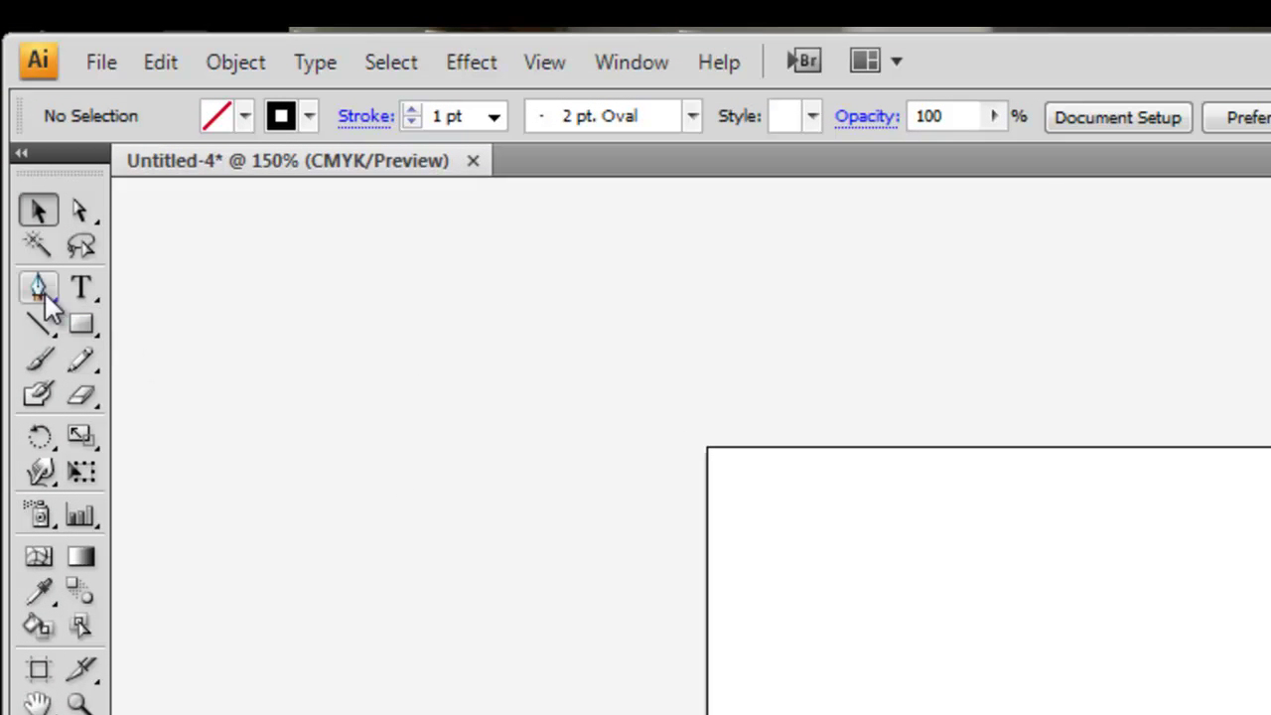
Select the Pen tool from the Tools panel to draw curved paths
{"action": "left_click", "coordinate": [42, 291]}
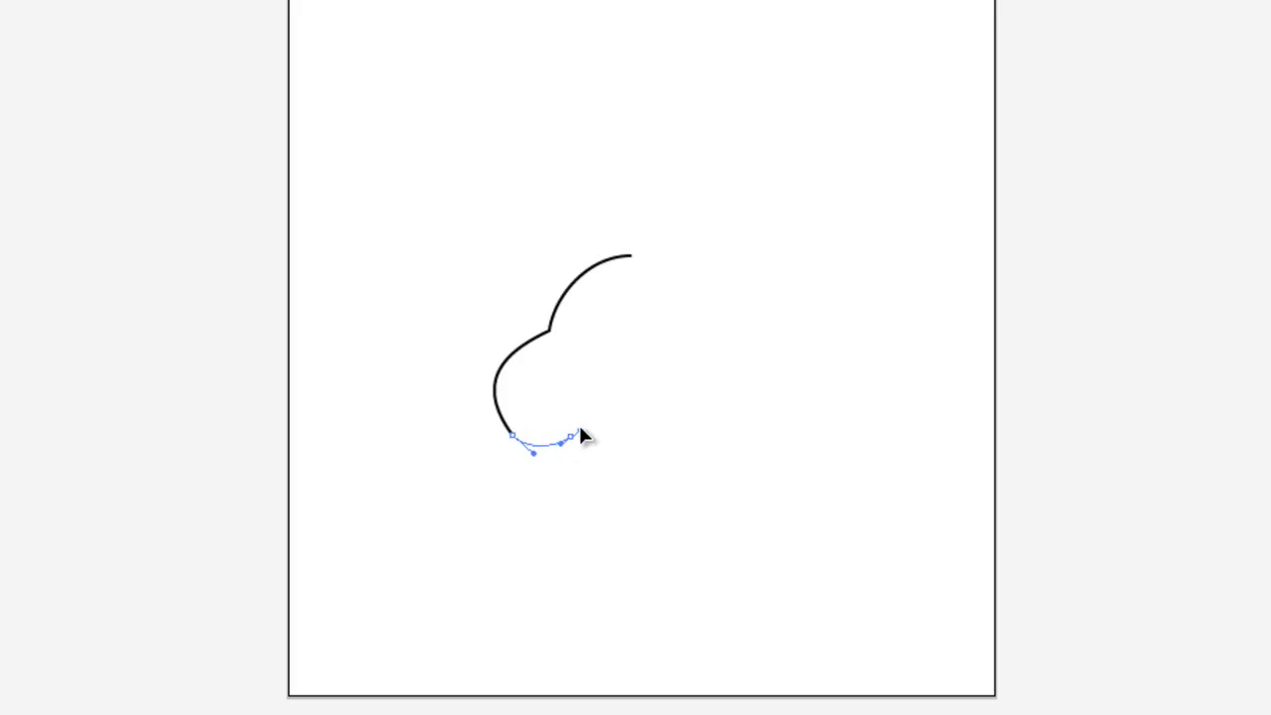
Add a curved anchor to the left half-pad outline, then undo the last bend
{"action": "left_click", "coordinate": [630, 406]}
{"action": "left_click_drag", "start_coordinate": [648, 408], "coordinate": [658, 405]}
{"action": "key", "text": "ctrl+z"}
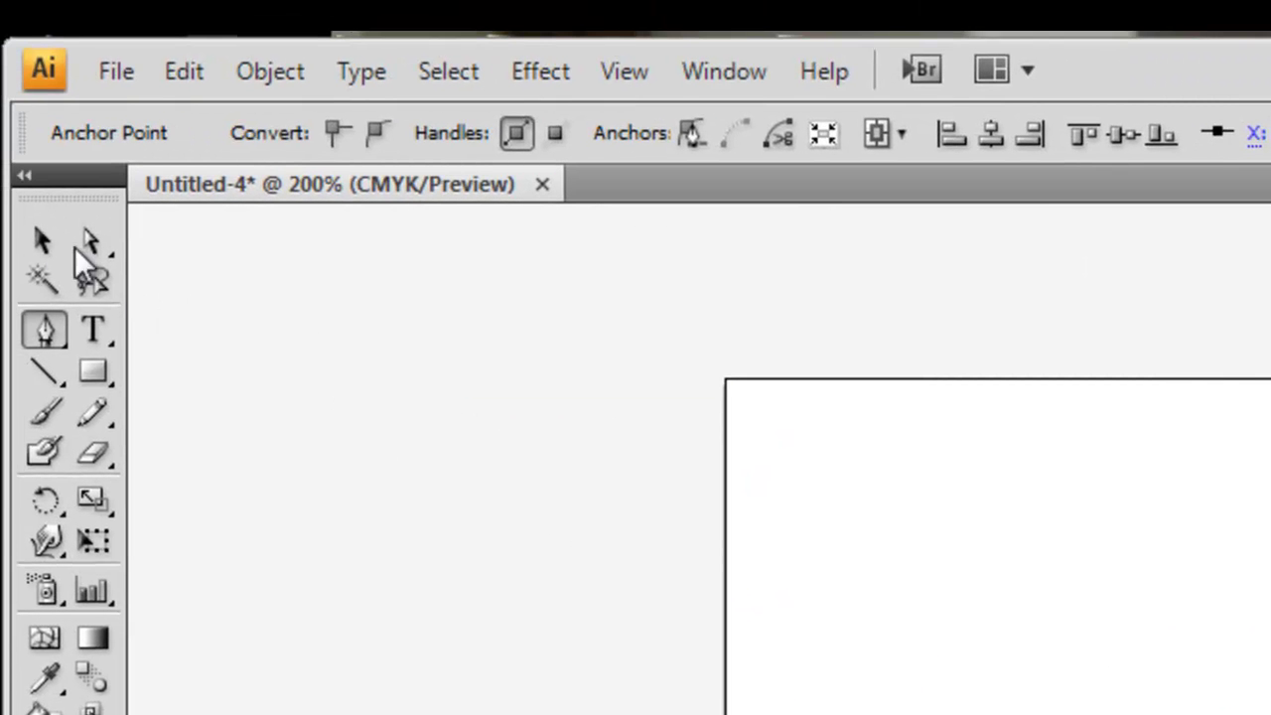
Duplicate the two-lobed half outline, placing the copy to the right of the original
{"action": "left_click", "coordinate": [42, 240]}
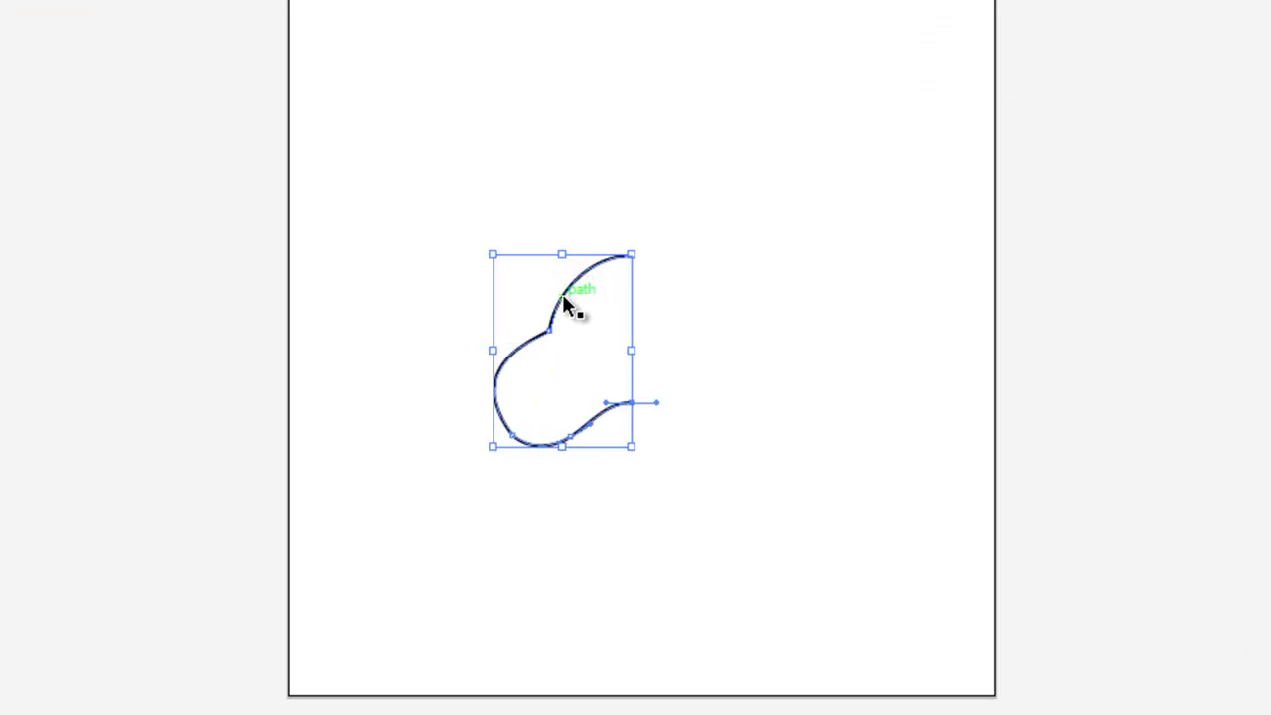
{"action": "left_click", "coordinate": [568, 295]}
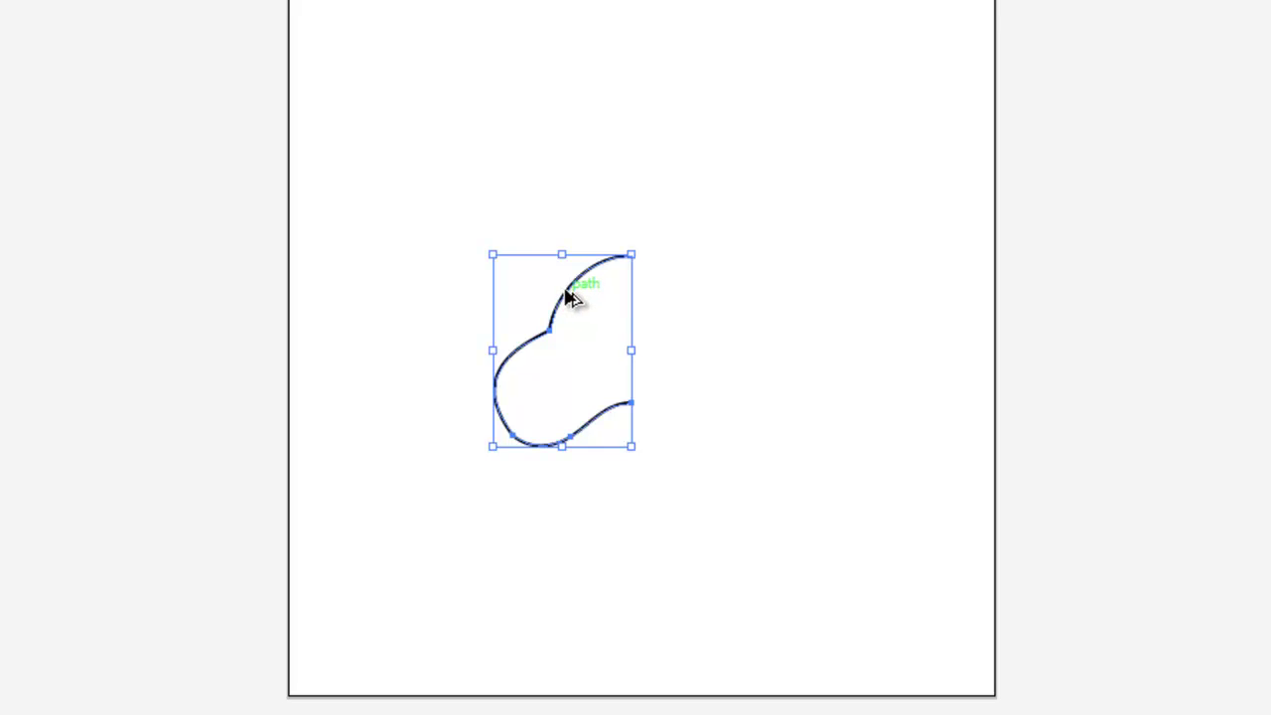
{"action": "left_click_drag", "start_coordinate": [568, 295], "coordinate": [751, 321]}
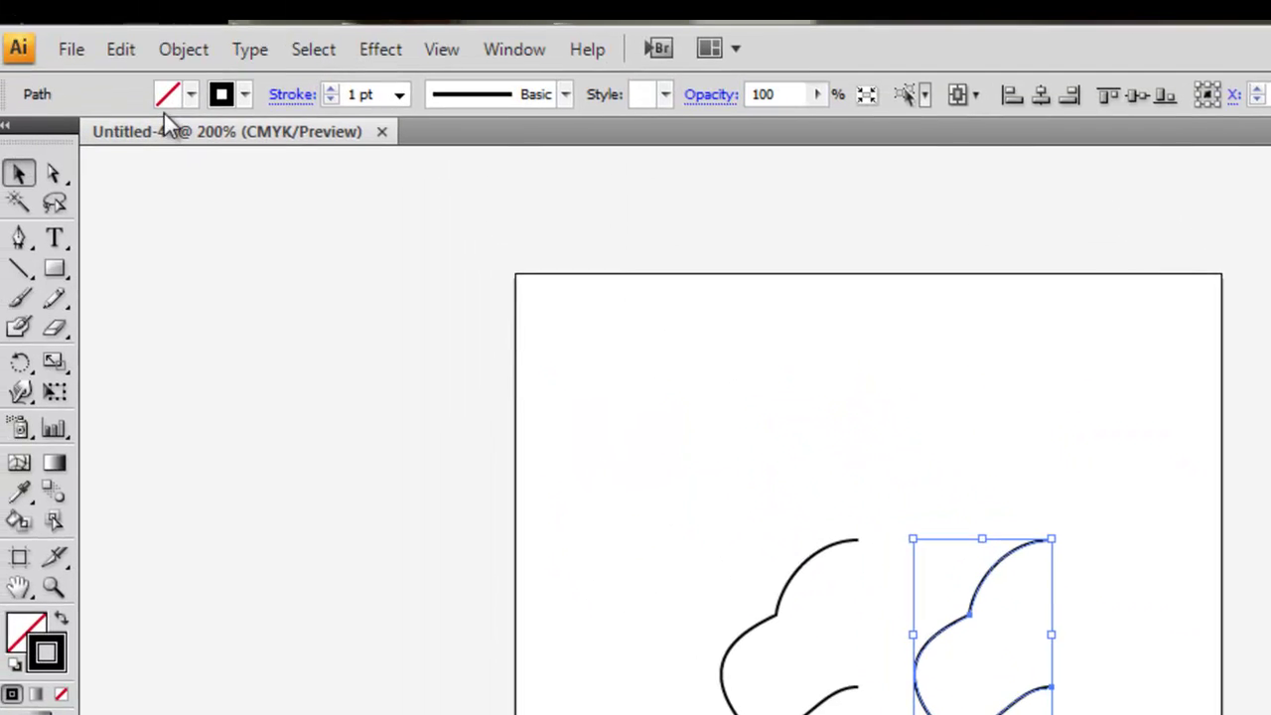
Open the Reflect dialog for the copy via Object > Transform and move it aside
{"action": "left_click", "coordinate": [191, 59]}
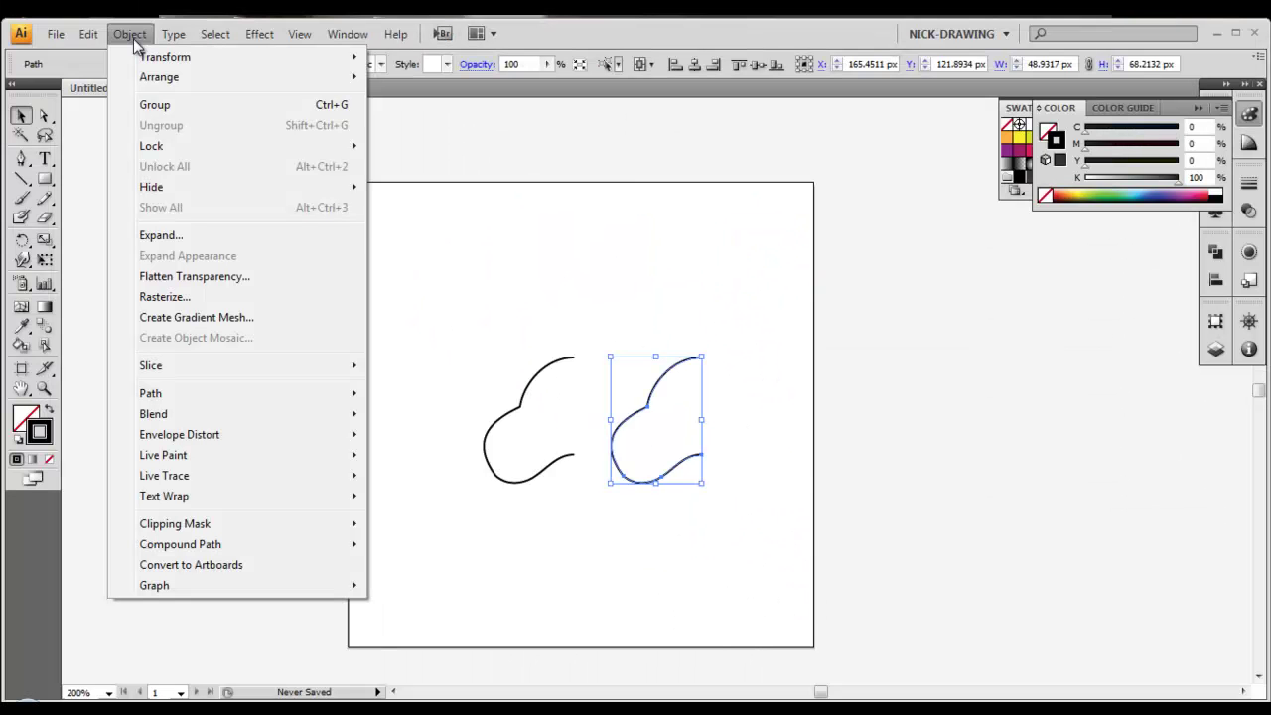
{"action": "mouse_move", "coordinate": [223, 96]}
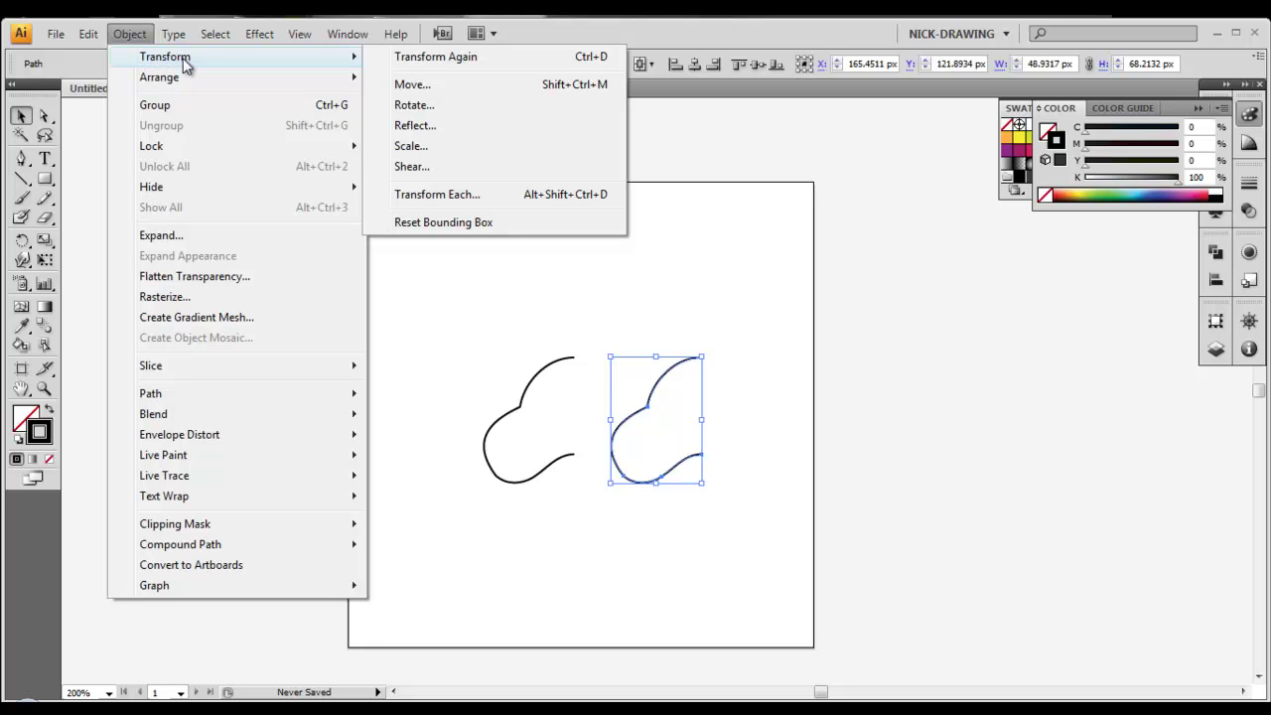
{"action": "left_click", "coordinate": [405, 125]}
{"action": "left_click_drag", "start_coordinate": [570, 269], "coordinate": [811, 335]}
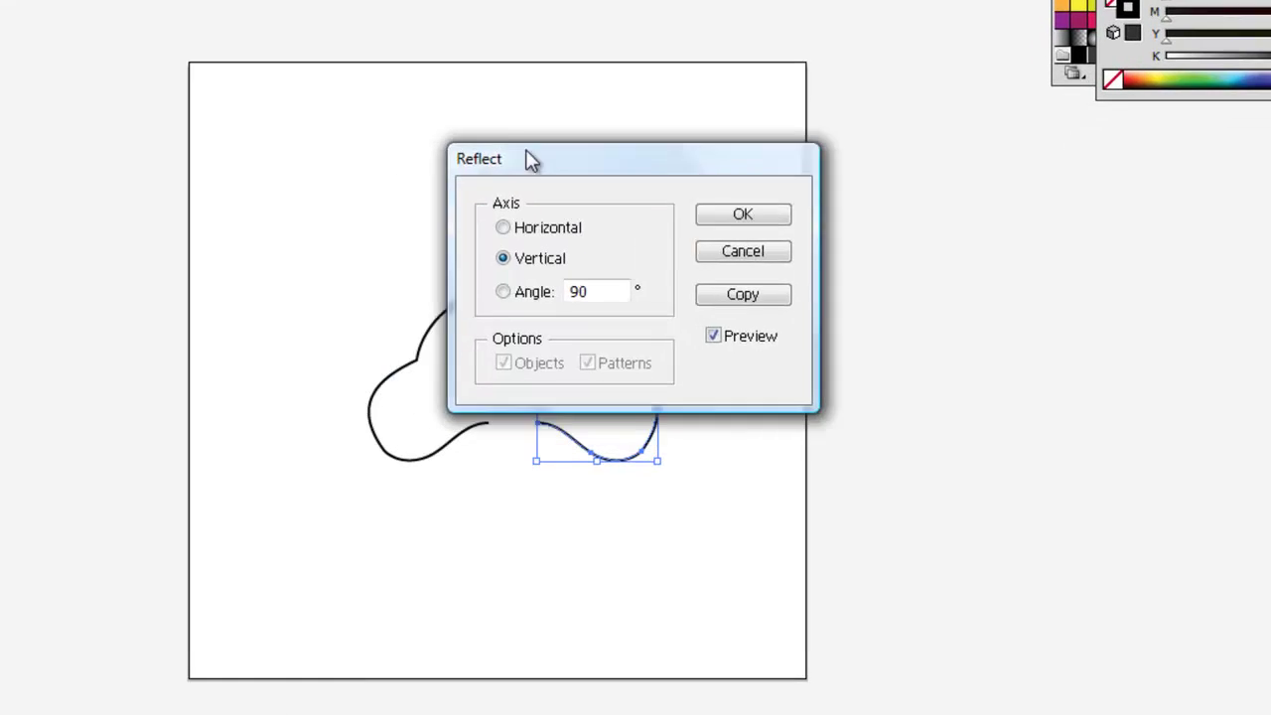
{"action": "left_click_drag", "start_coordinate": [801, 256], "coordinate": [803, 256]}
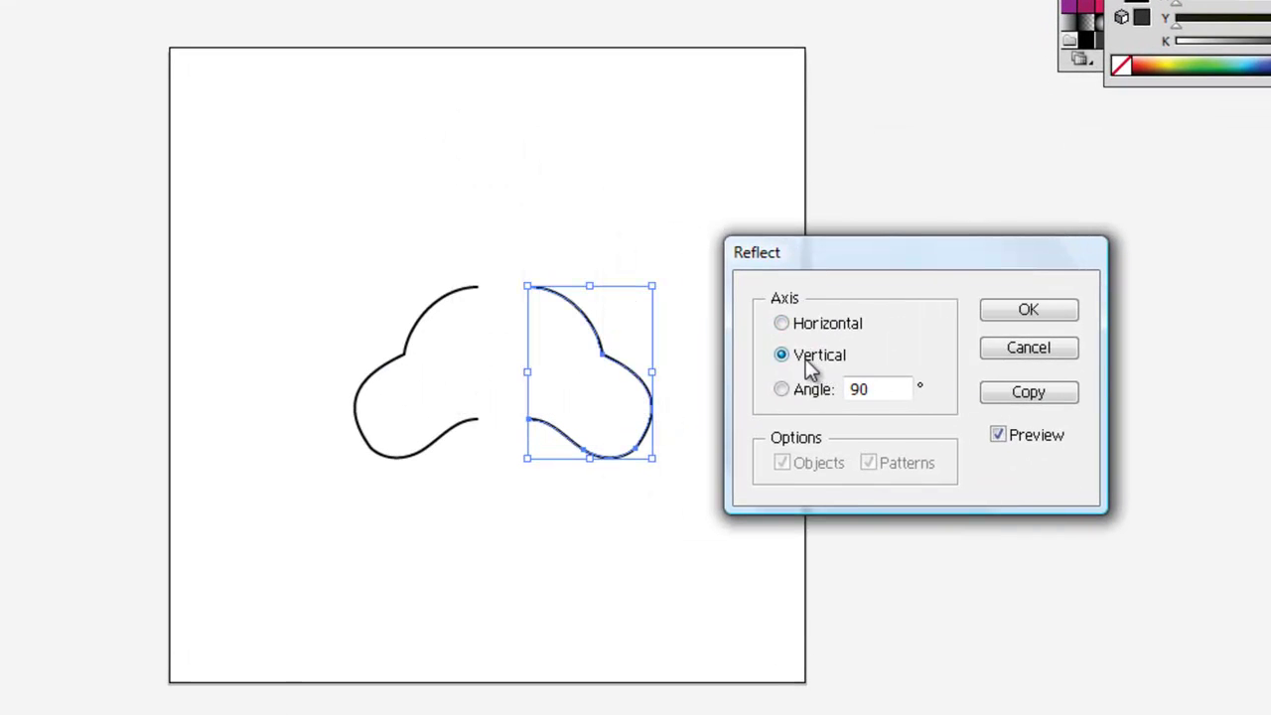
Preview vertical, horizontal and 45° reflections of the copied half-pad
{"action": "left_click", "coordinate": [1002, 435]}
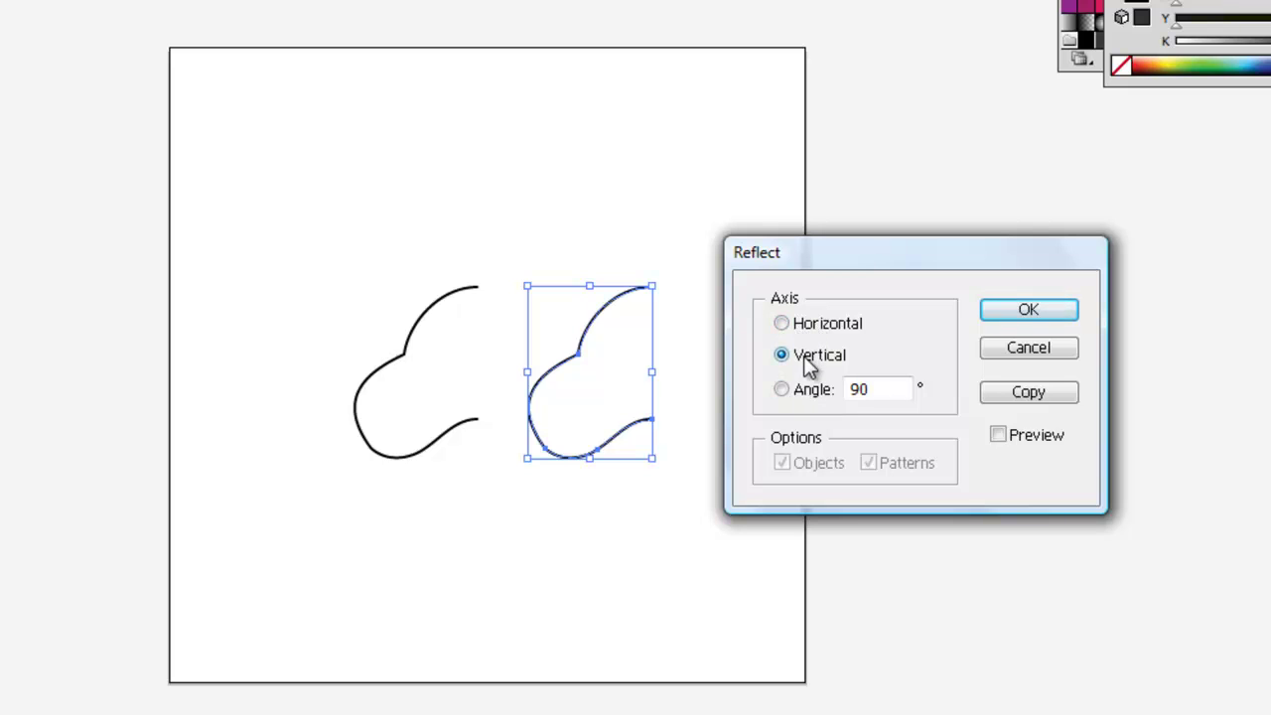
{"action": "left_click", "coordinate": [998, 437]}
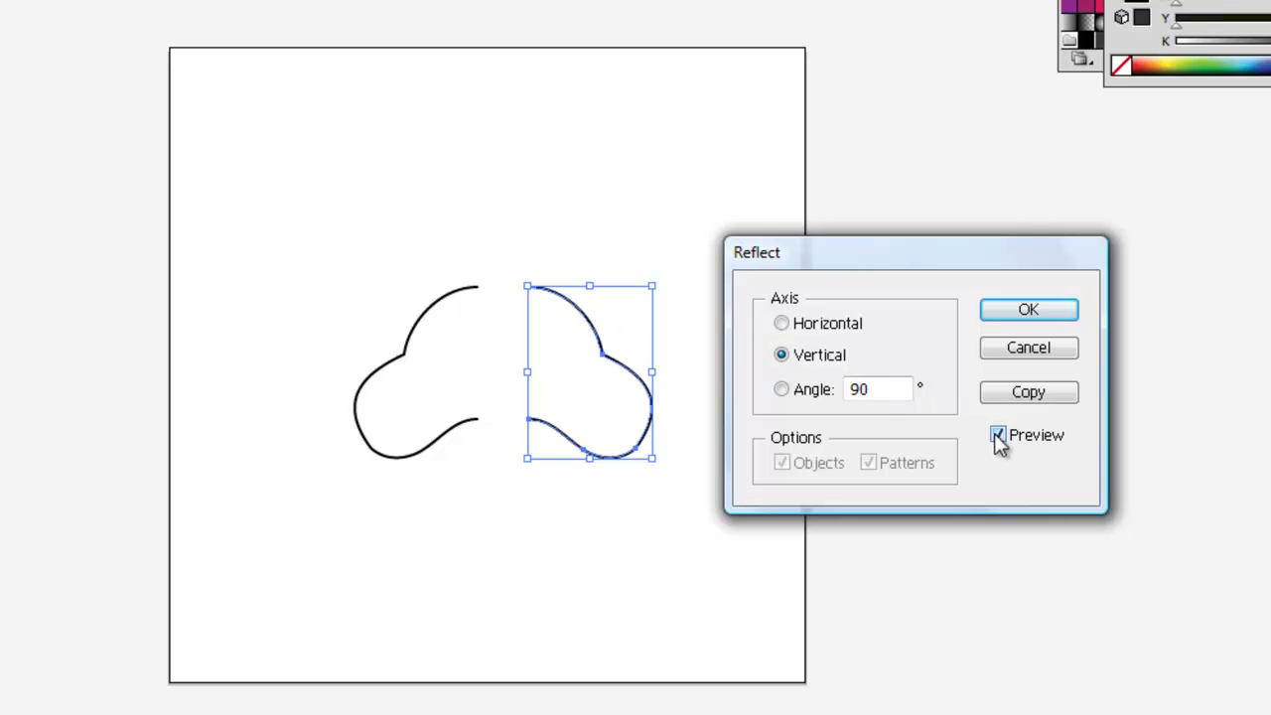
{"action": "left_click", "coordinate": [997, 437]}
{"action": "left_click", "coordinate": [781, 323]}
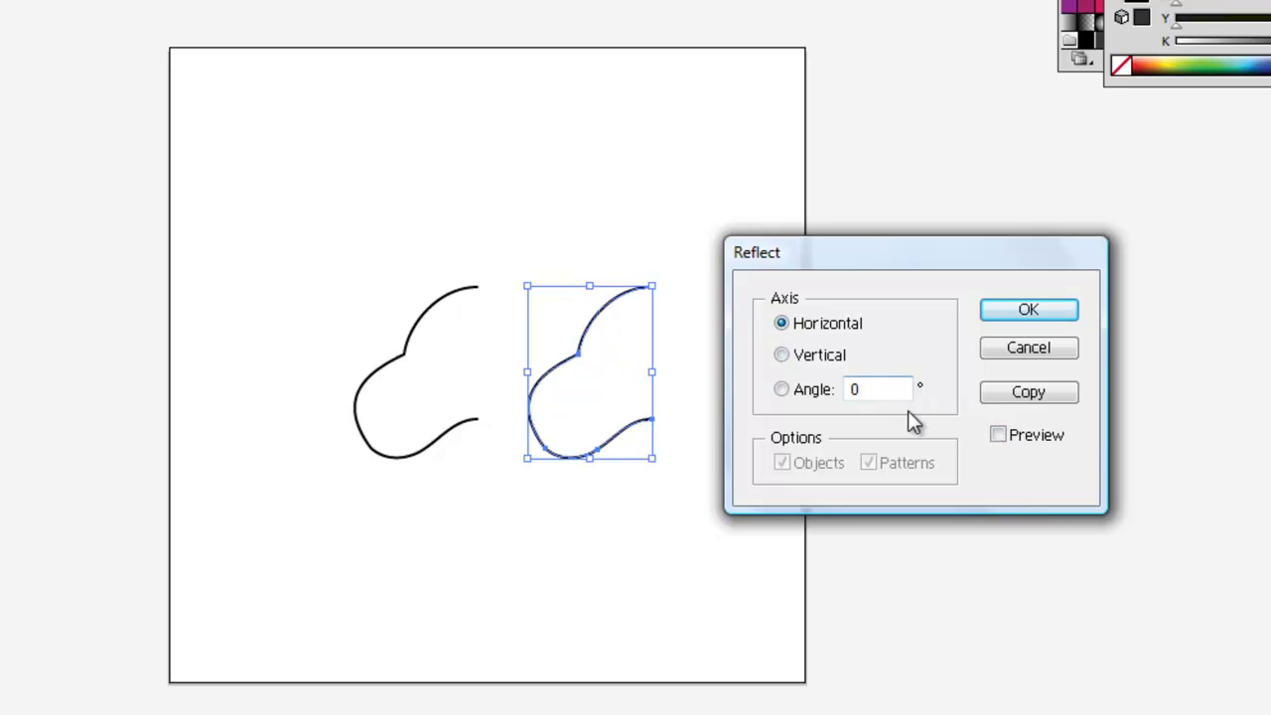
{"action": "left_click", "coordinate": [998, 436]}
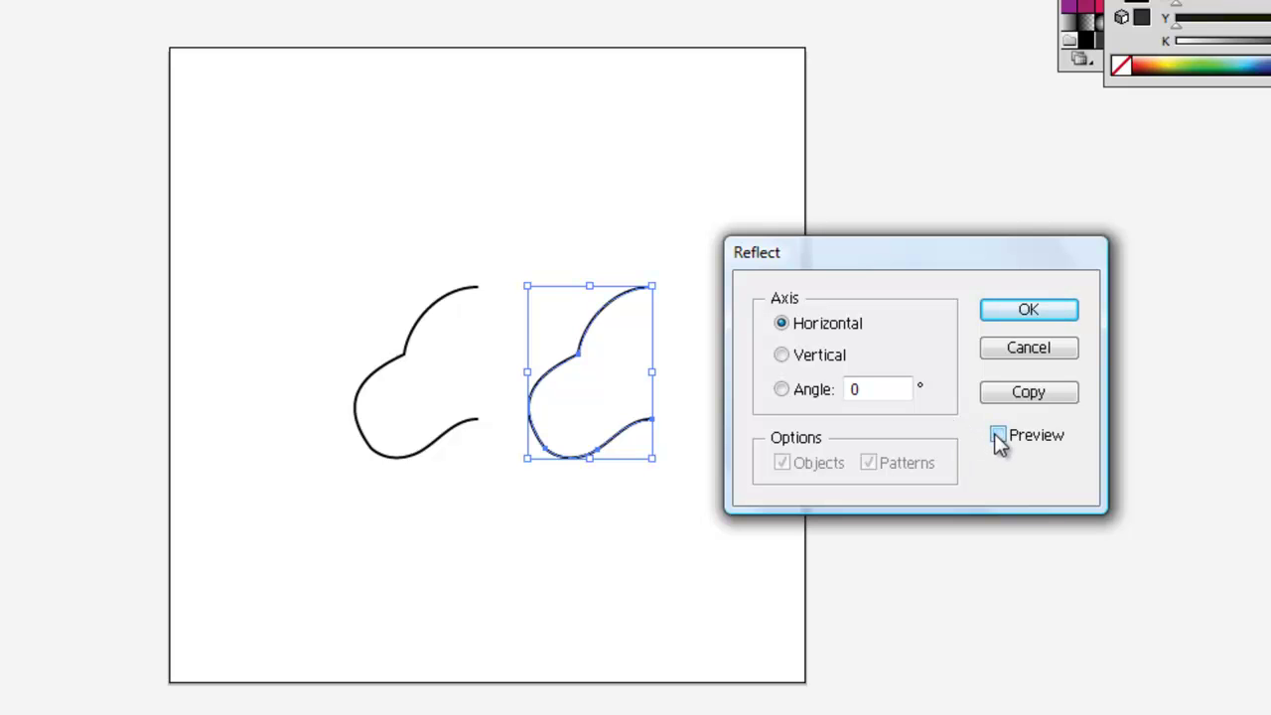
{"action": "left_click", "coordinate": [998, 437]}
{"action": "left_click", "coordinate": [998, 436]}
{"action": "left_click_drag", "start_coordinate": [868, 387], "coordinate": [826, 382]}
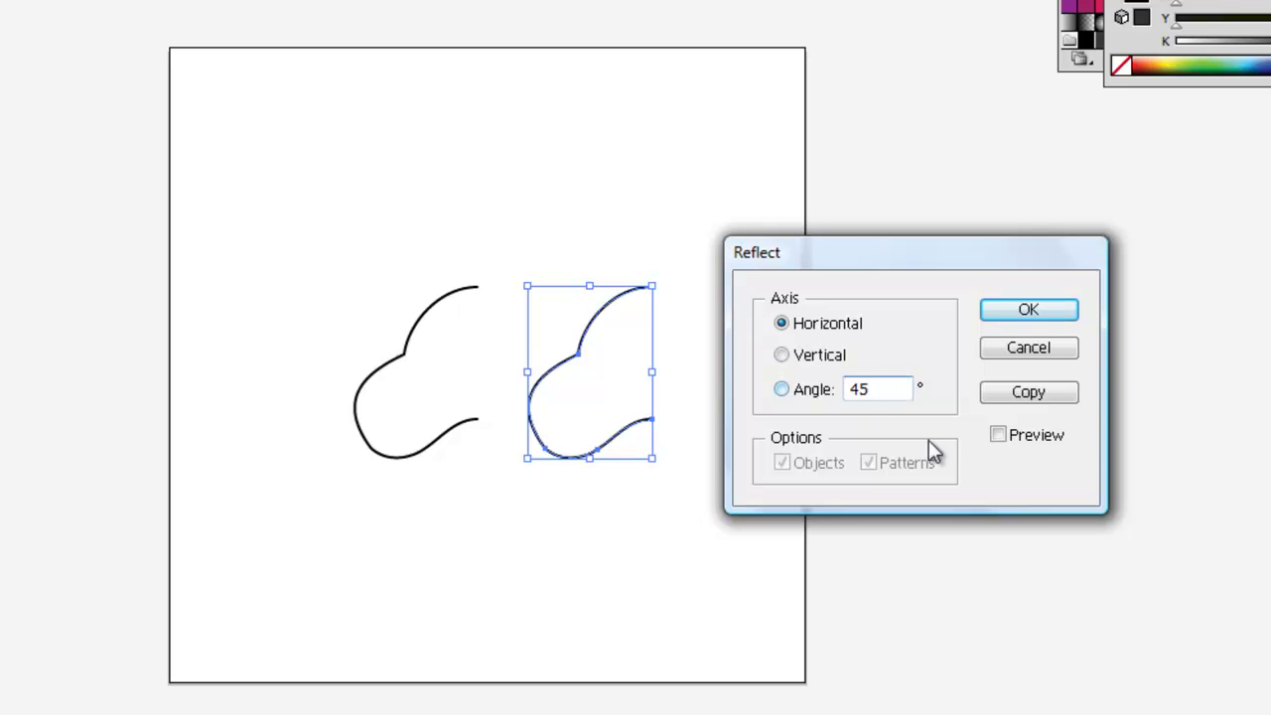
{"action": "left_click", "coordinate": [999, 436]}
{"action": "left_click", "coordinate": [999, 436]}
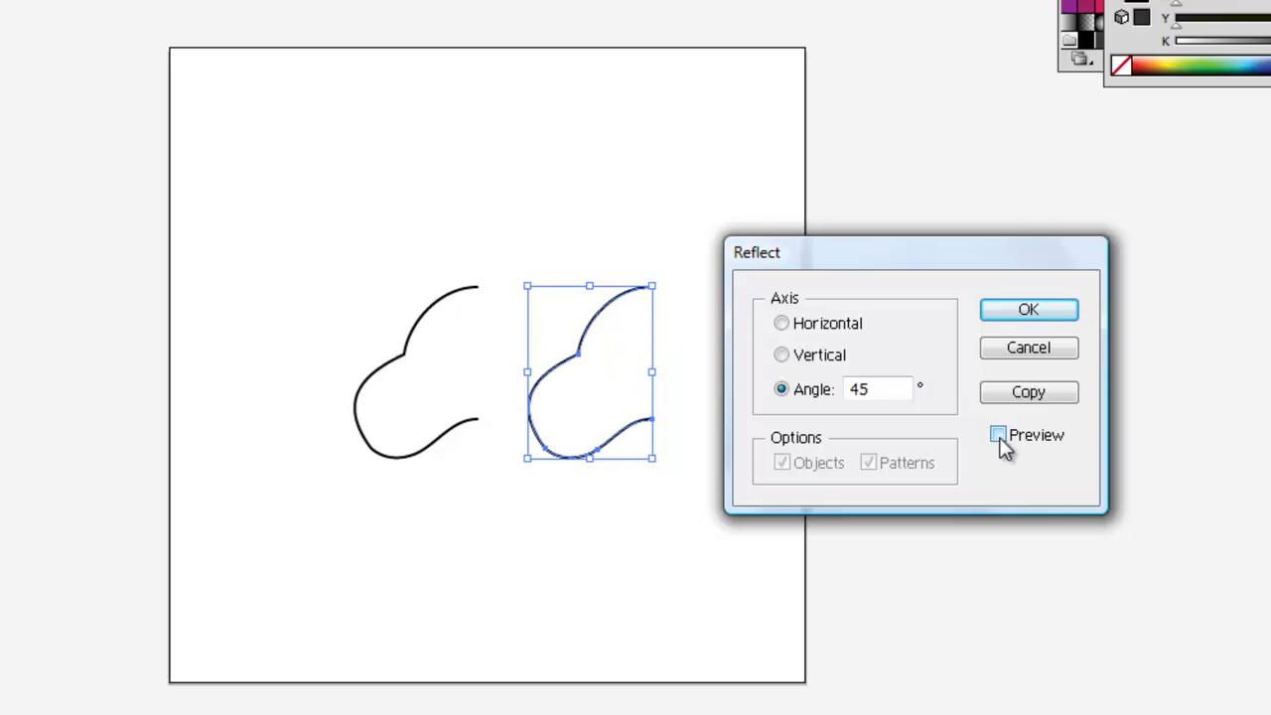
Reset the angle to 0, choose the Vertical axis, and apply the reflection
{"action": "key", "text": "alt+h"}
{"action": "left_click", "coordinate": [783, 356]}
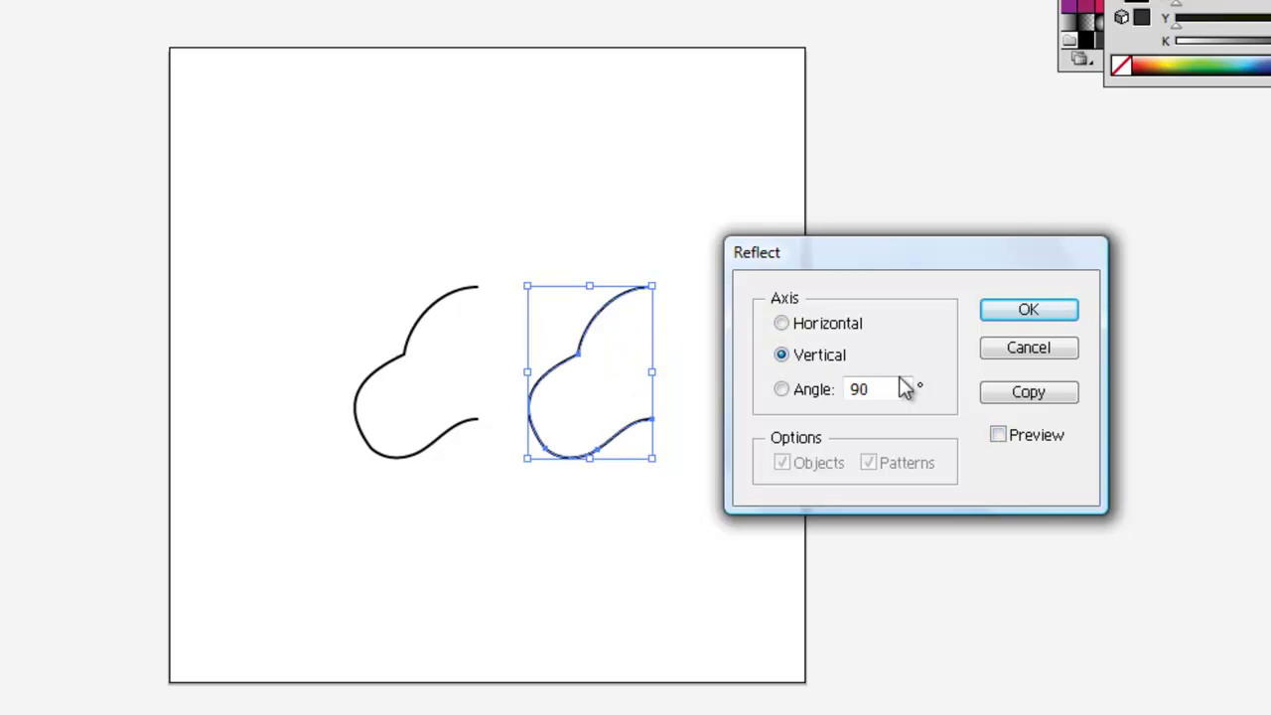
{"action": "left_click", "coordinate": [998, 435]}
{"action": "left_click", "coordinate": [999, 436]}
{"action": "left_click", "coordinate": [998, 436]}
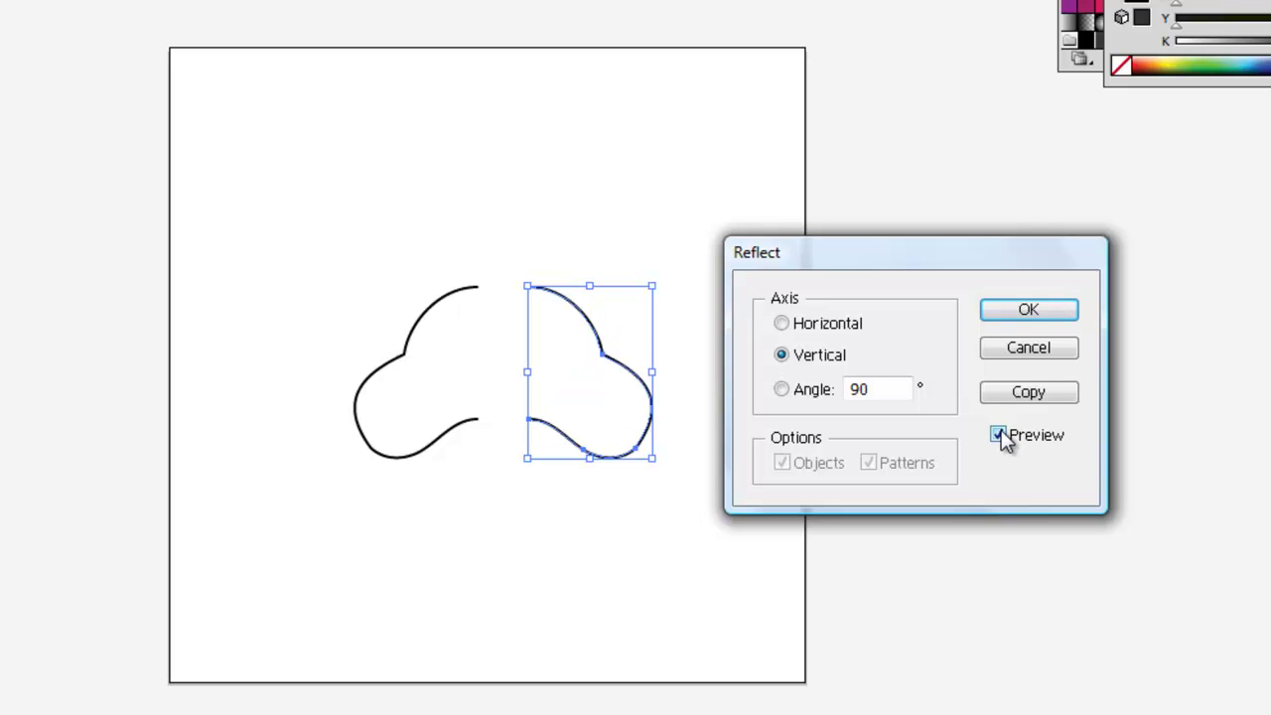
{"action": "left_click", "coordinate": [1014, 309]}
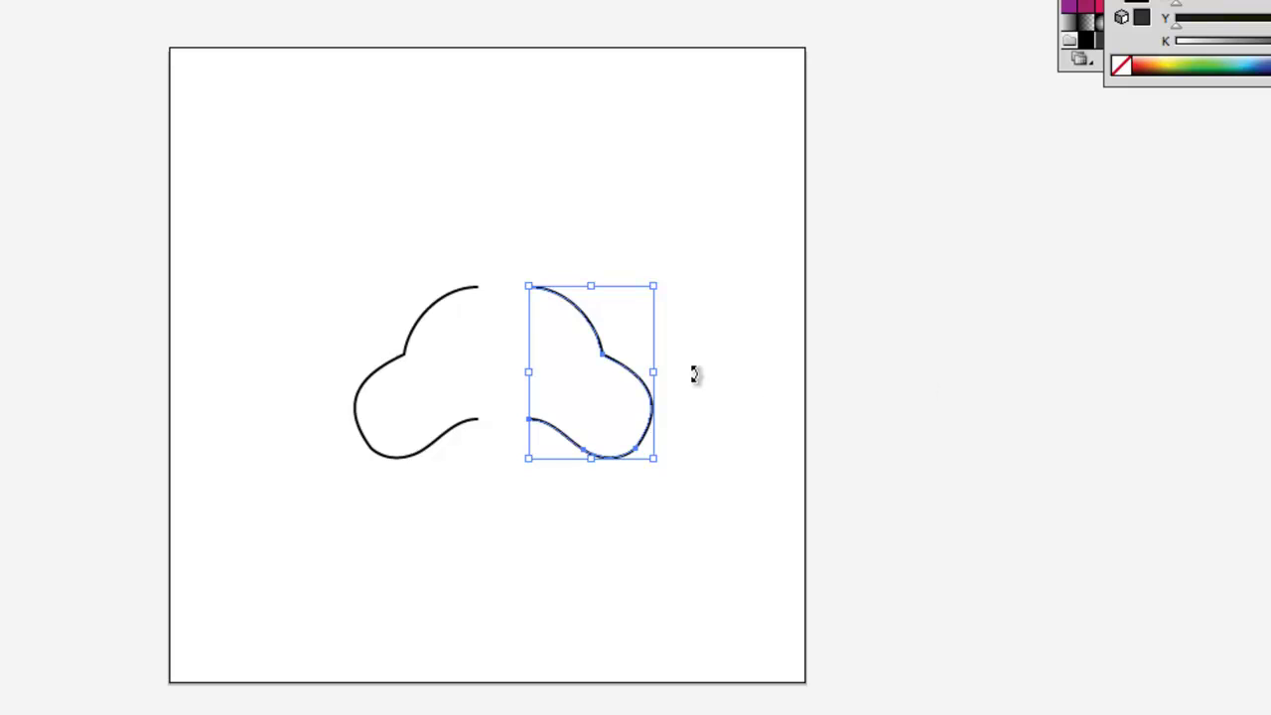
Move the mirrored half left and, zoomed in, nudge it until it meets the left half
{"action": "left_click_drag", "start_coordinate": [591, 325], "coordinate": [533, 321]}
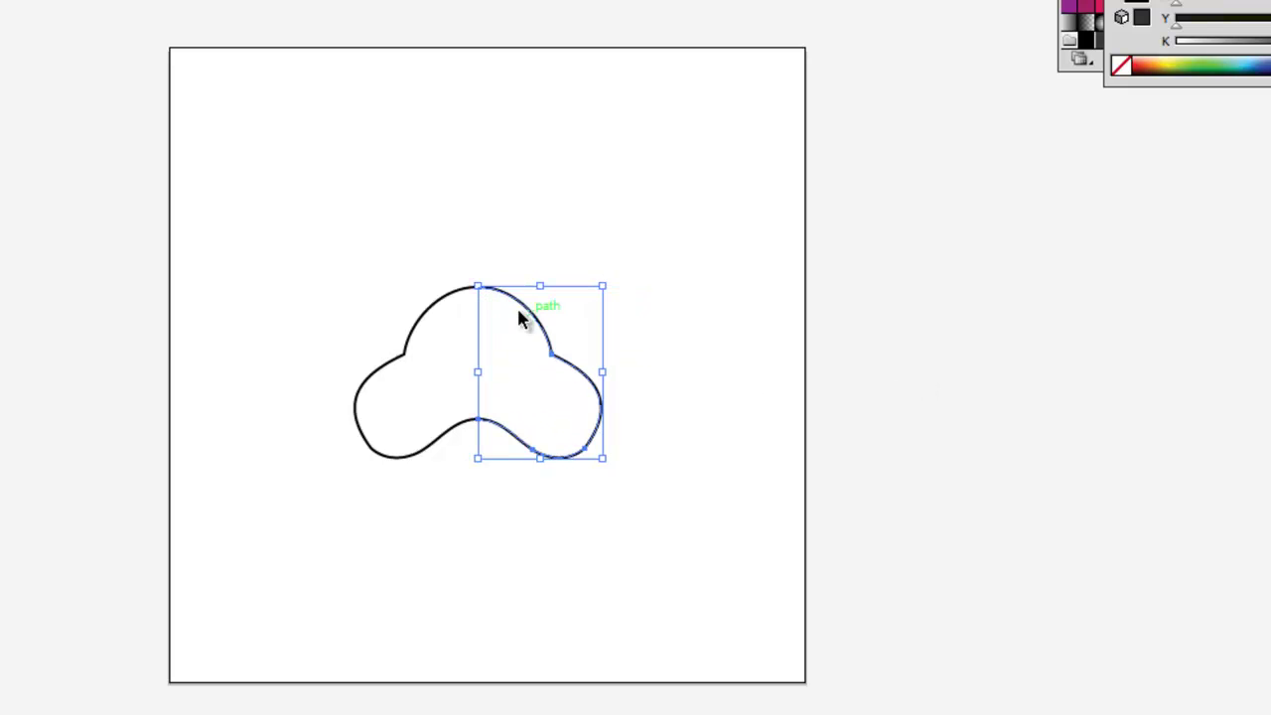
{"action": "key", "text": "a"}
{"action": "key", "text": "ctrl+equal"}
{"action": "key", "text": "v"}
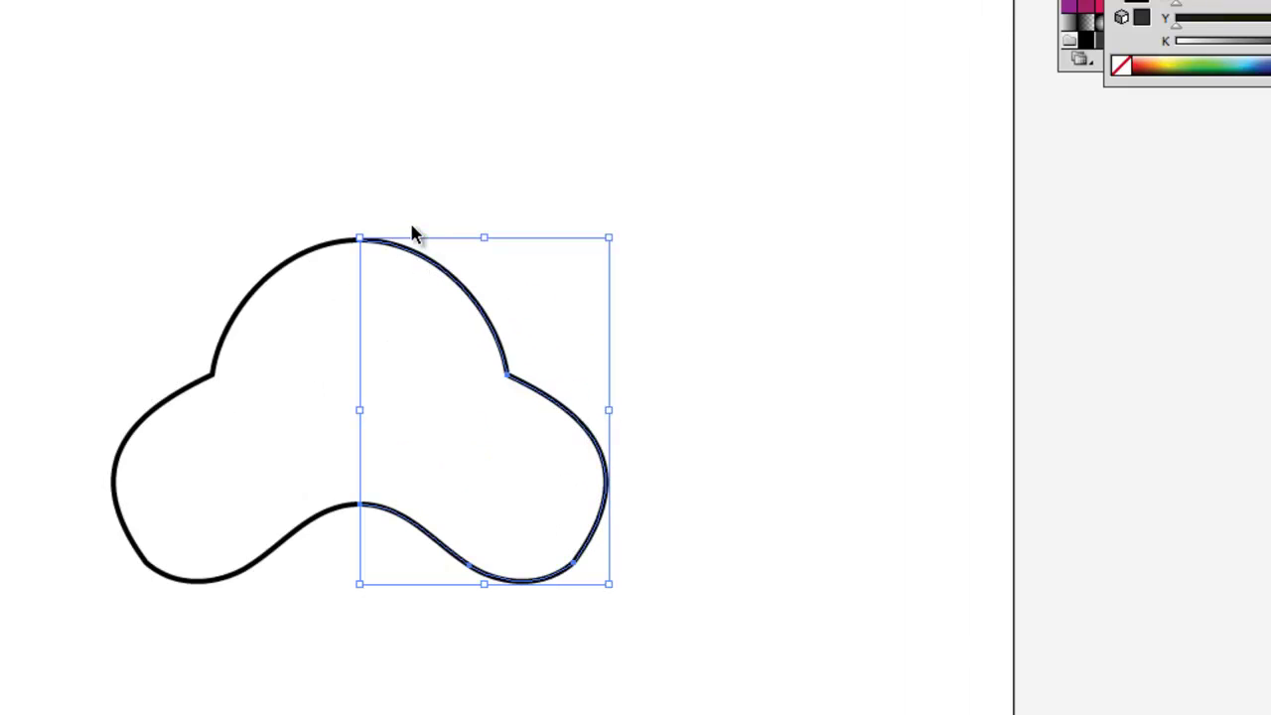
{"action": "key", "text": "a"}
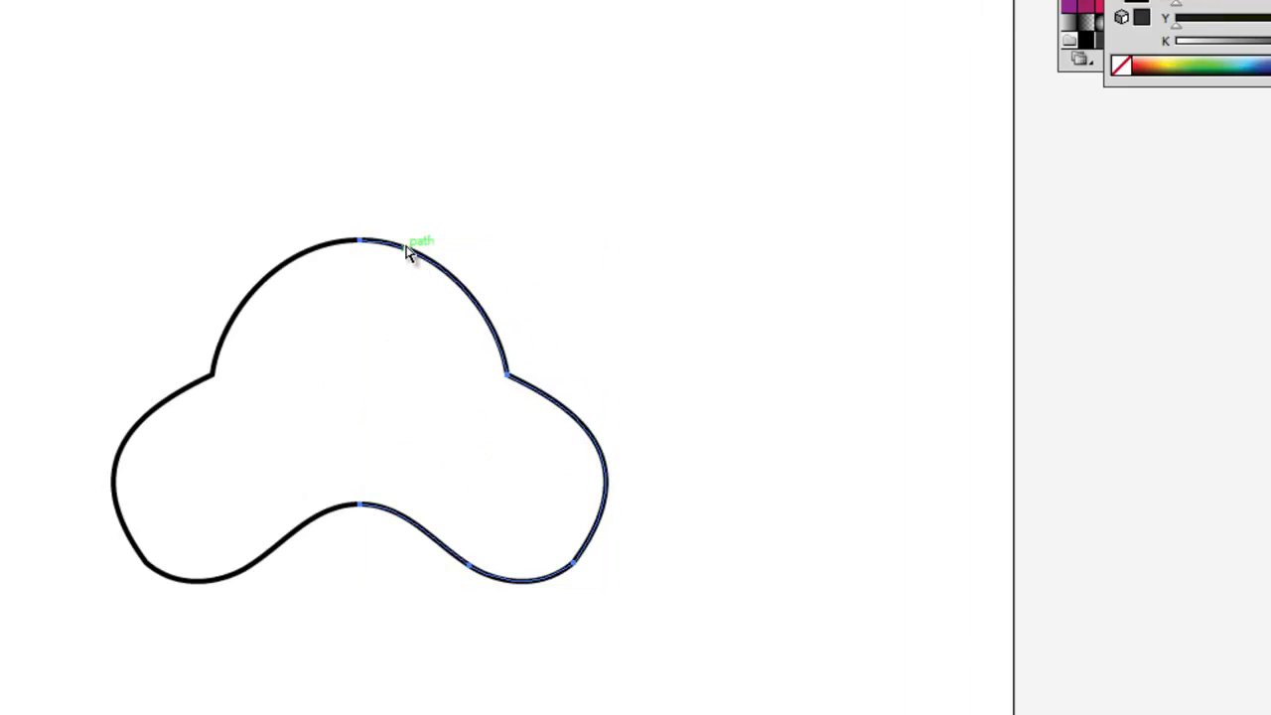
{"action": "key", "text": "v"}
{"action": "mouse_move", "coordinate": [406, 250]}
{"action": "left_mouse_down"}
{"action": "mouse_move", "coordinate": [434, 250]}
{"action": "mouse_move", "coordinate": [394, 244]}
{"action": "left_mouse_up"}
{"action": "left_click", "coordinate": [363, 233]}
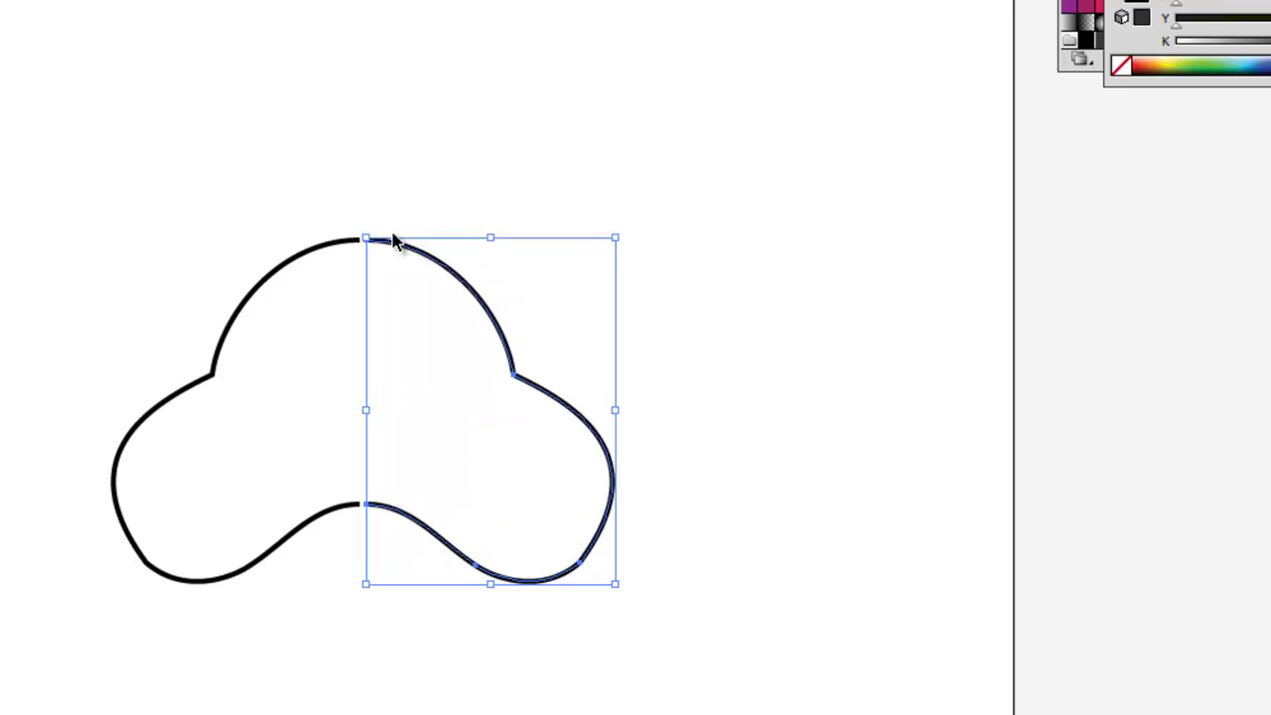
{"action": "left_click", "coordinate": [338, 232]}
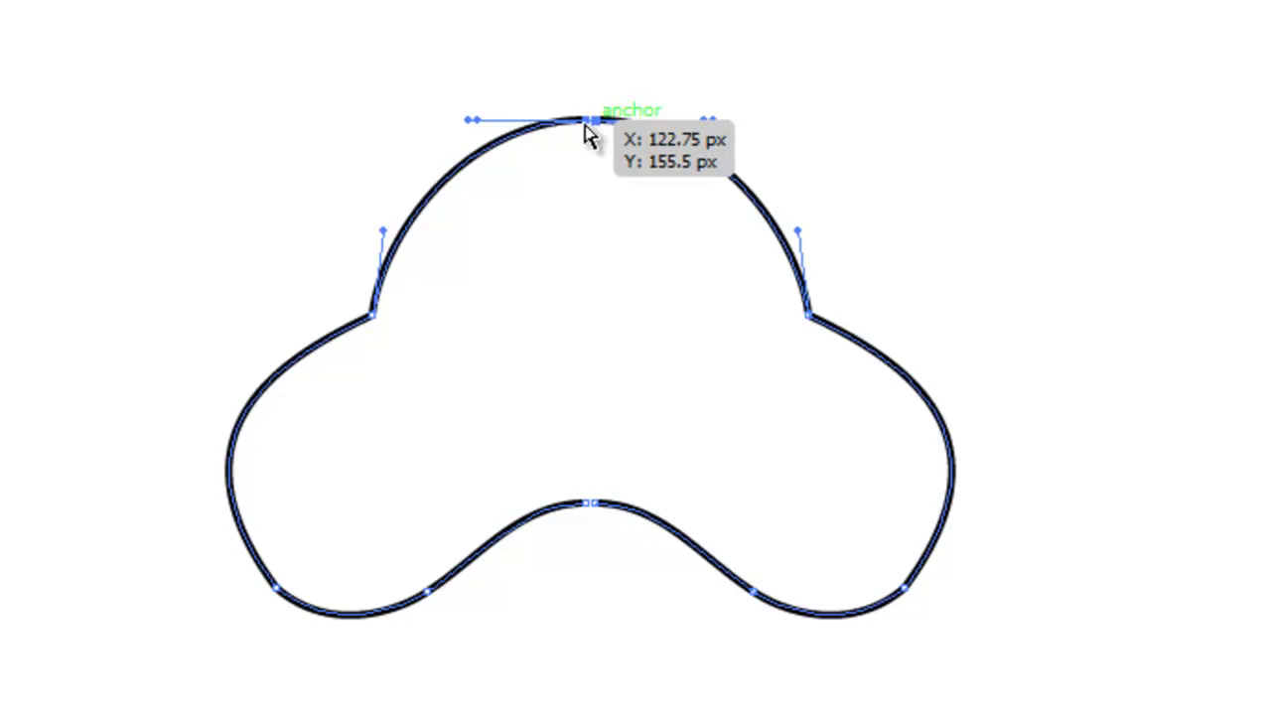
Open the Object menu's Path commands to join the two pad halves
{"action": "left_click", "coordinate": [185, 49]}
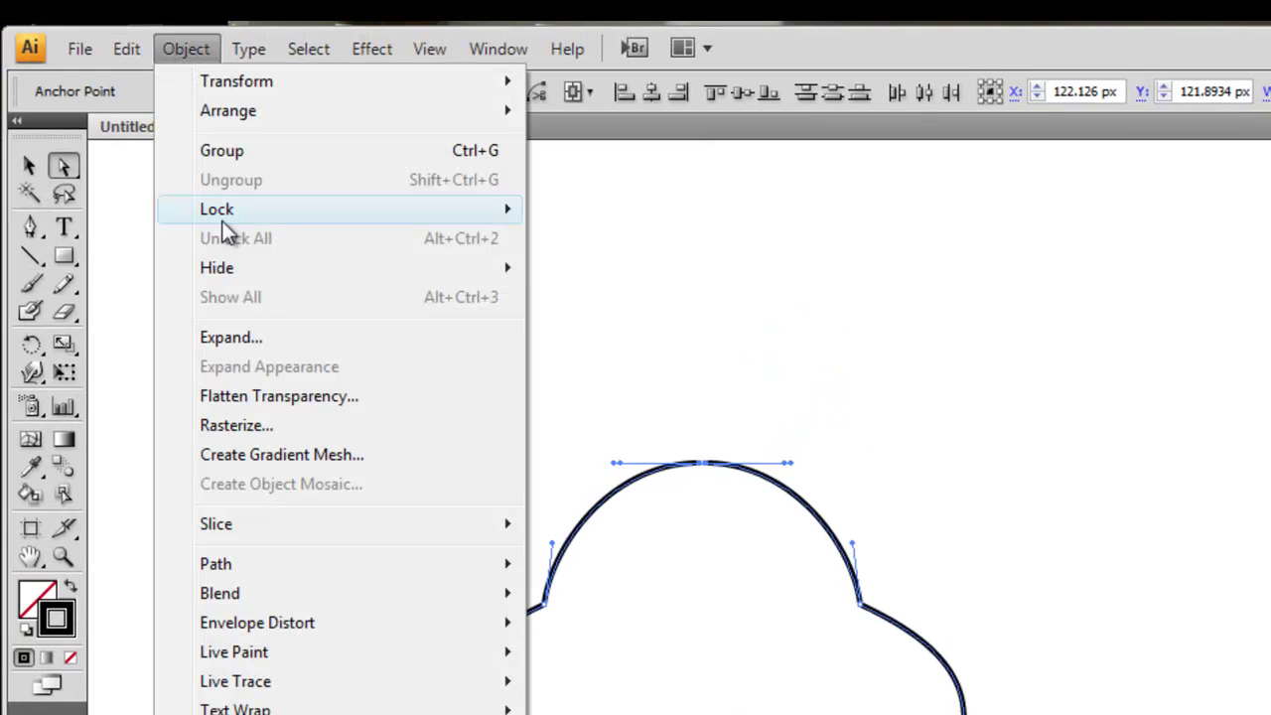
{"action": "mouse_move", "coordinate": [310, 574]}
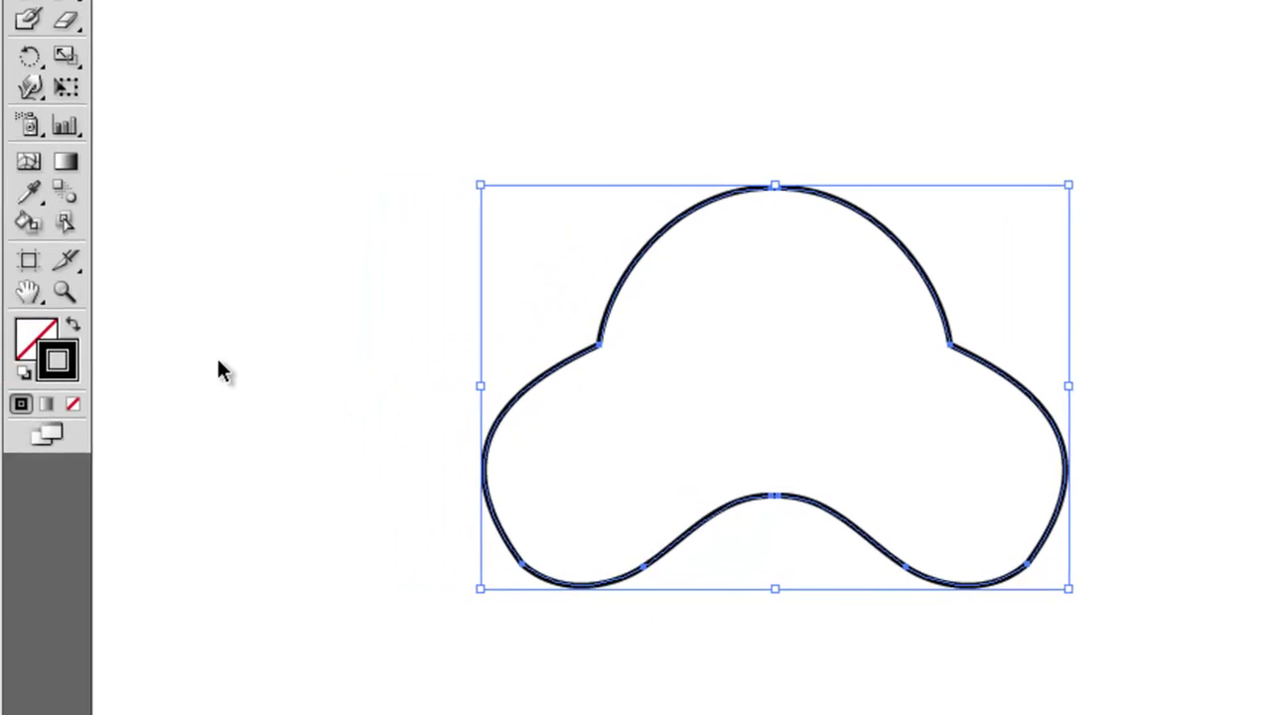
Fill the pad solid black with no stroke, deselect it, and pan up for room
{"action": "left_click", "coordinate": [38, 343]}
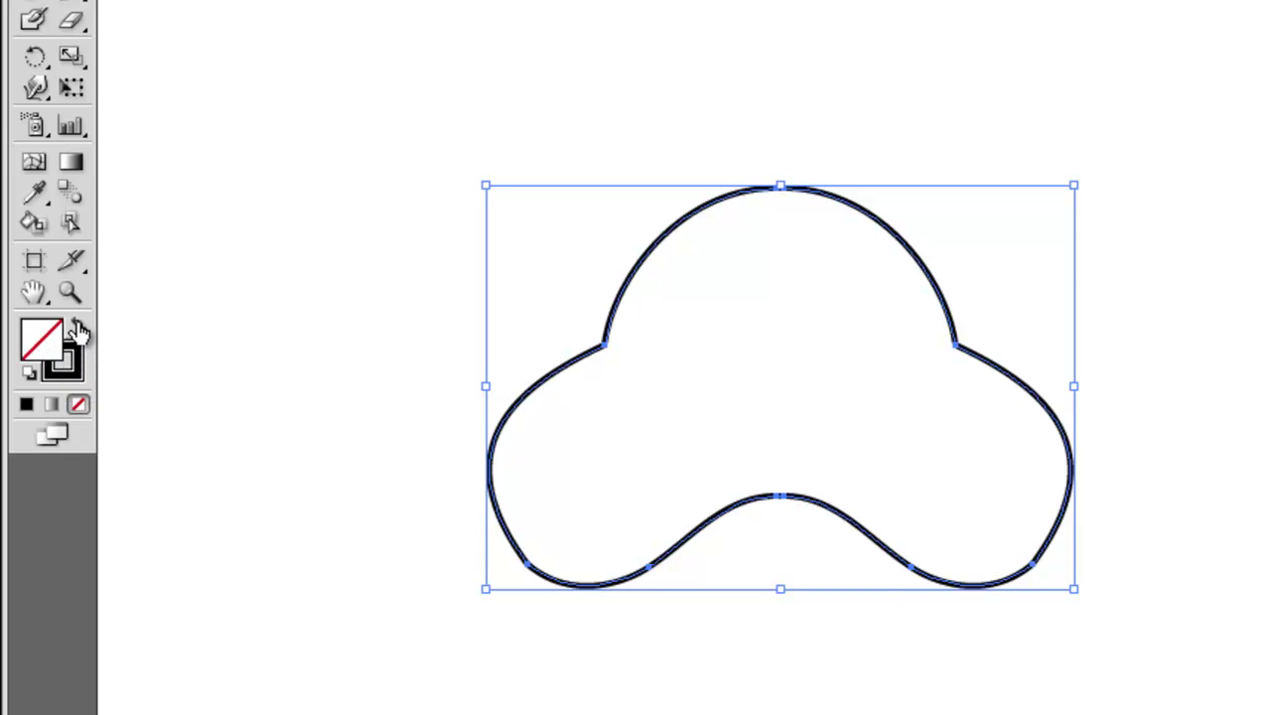
{"action": "left_click", "coordinate": [78, 329]}
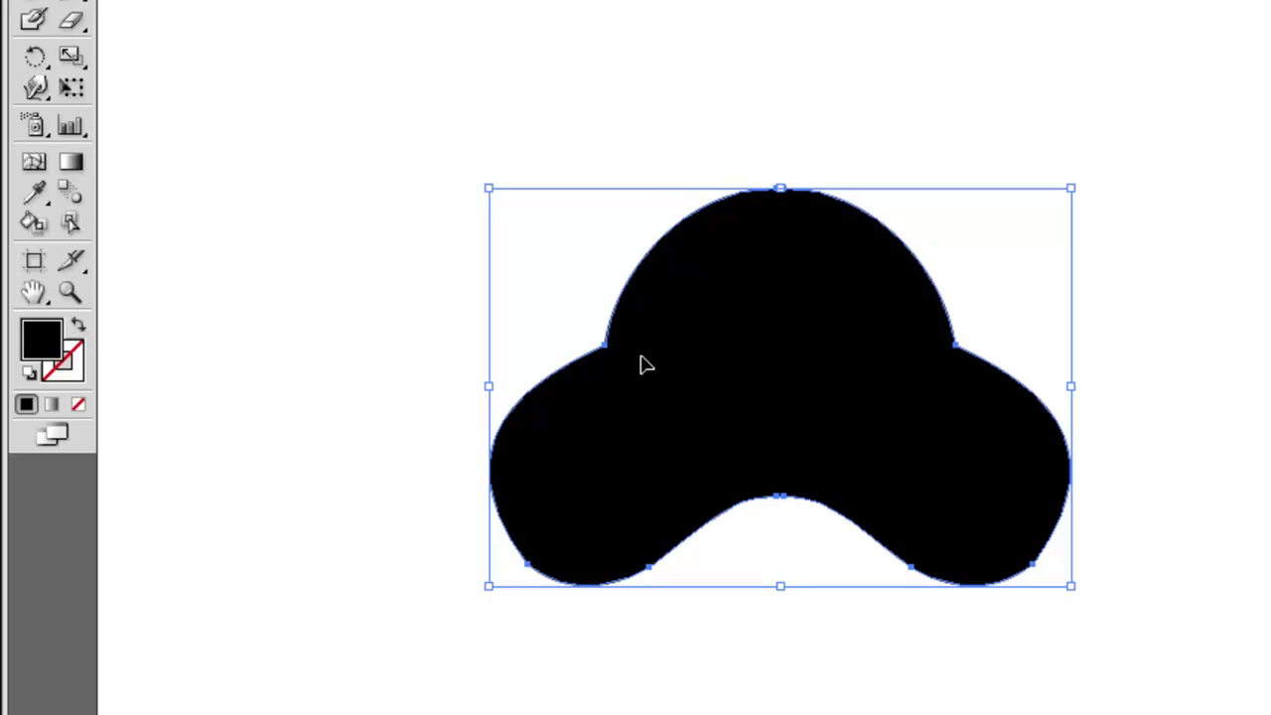
{"action": "left_click", "coordinate": [786, 139]}
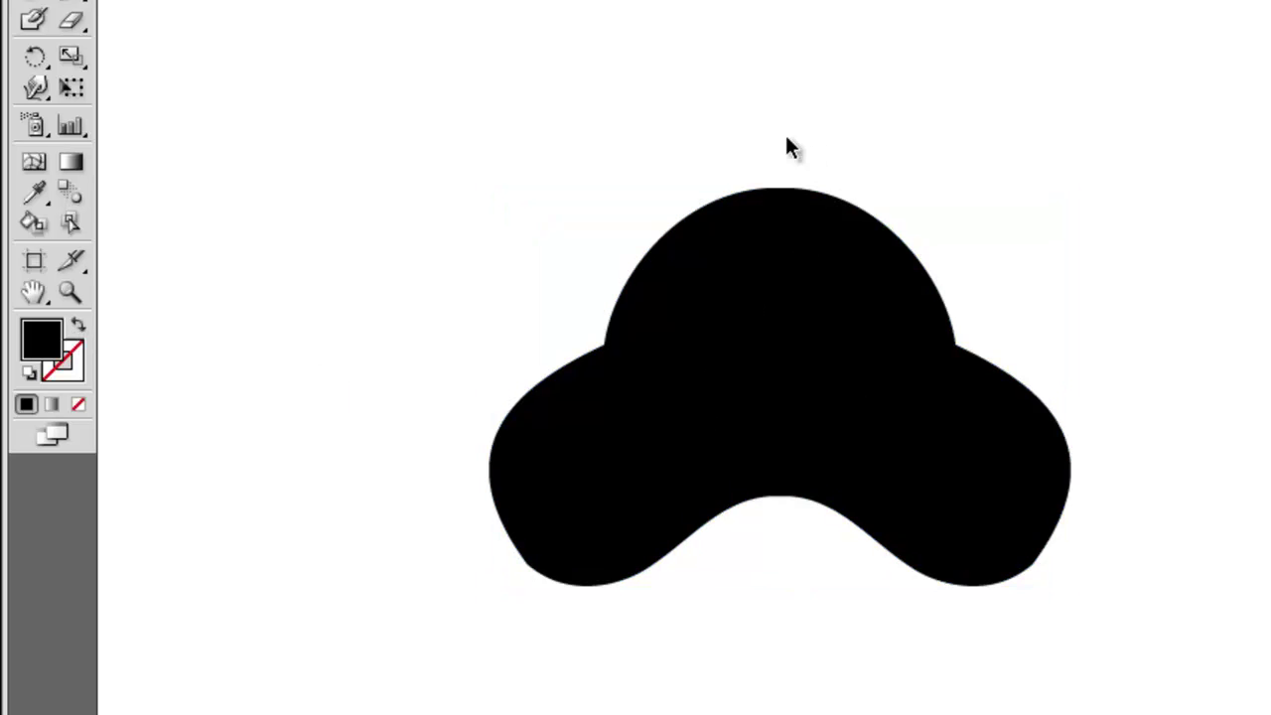
{"action": "left_click_drag", "start_coordinate": [594, 104], "coordinate": [607, 170]}
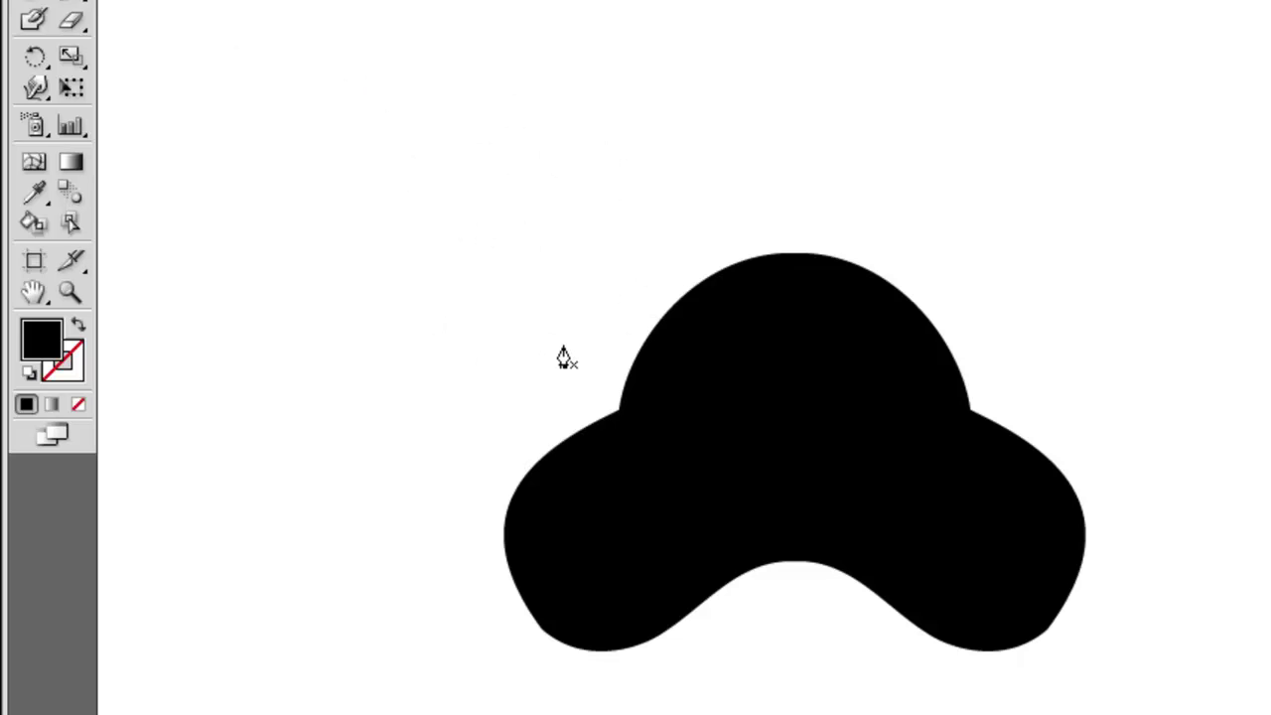
Draw a closed oval toe above the pad's left lobe with three curved anchors
{"action": "key", "text": "v"}
{"action": "left_click_drag", "start_coordinate": [576, 208], "coordinate": [391, 158]}
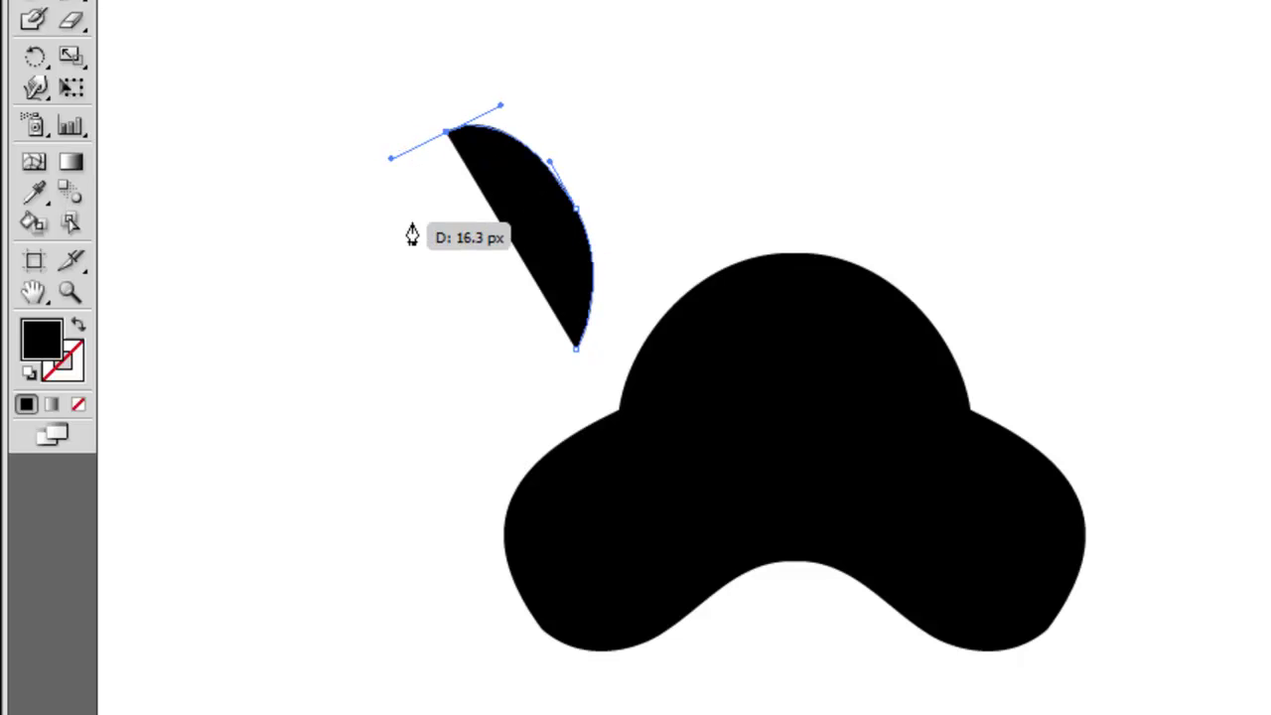
{"action": "left_click_drag", "start_coordinate": [418, 293], "coordinate": [444, 326]}
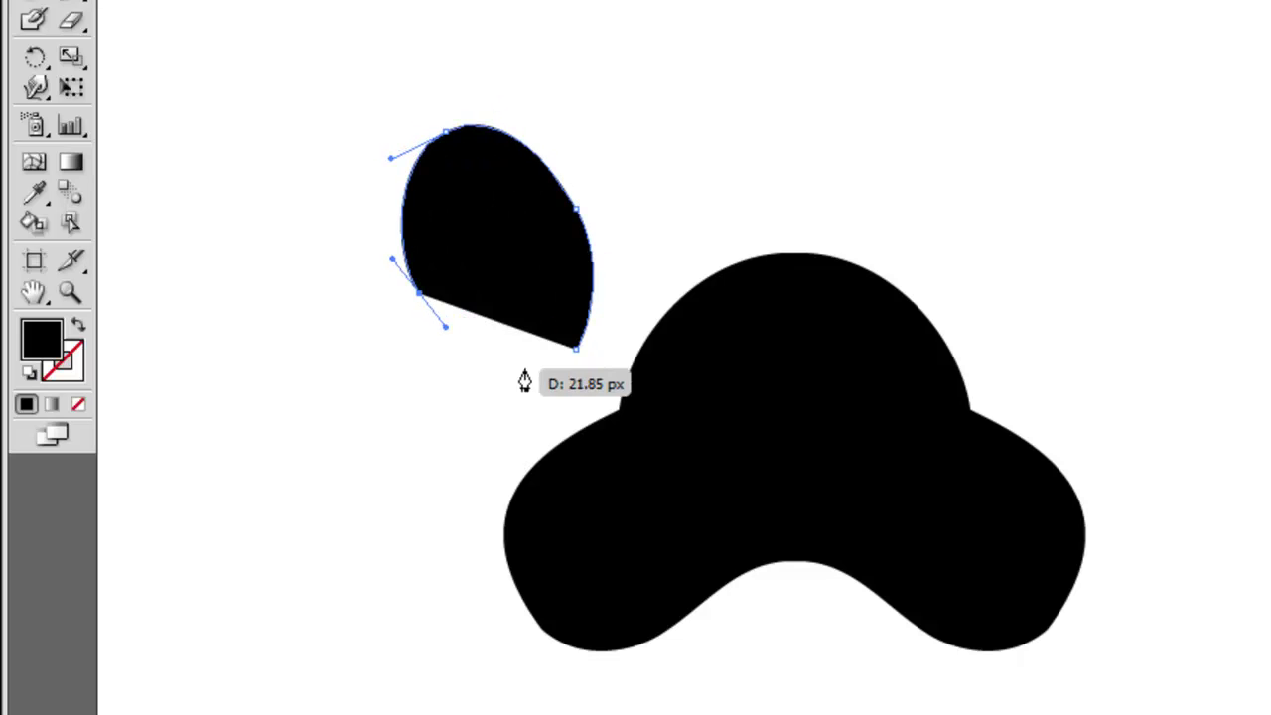
{"action": "left_click_drag", "start_coordinate": [576, 348], "coordinate": [669, 304]}
Move the toe slightly upward, then check it by selecting and deselecting it
{"action": "key", "text": "v"}
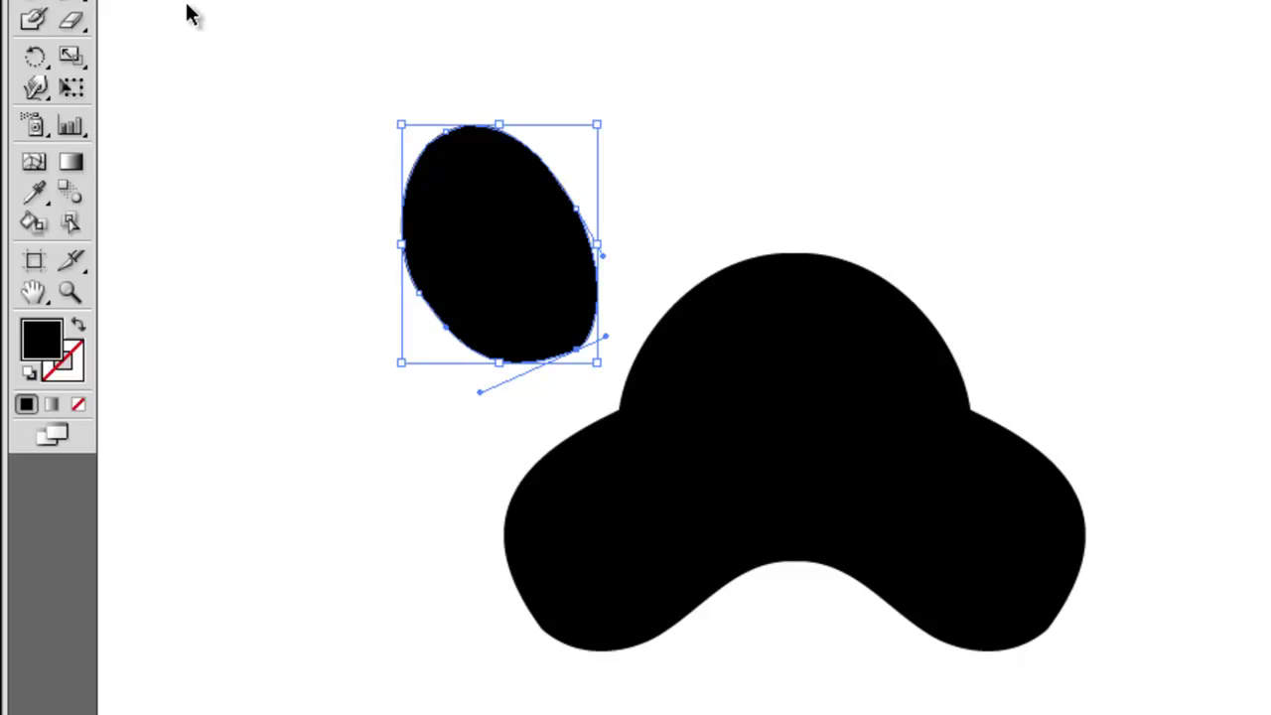
{"action": "key", "text": "a"}
{"action": "left_click_drag", "start_coordinate": [534, 312], "coordinate": [528, 316]}
{"action": "left_click", "coordinate": [680, 169]}
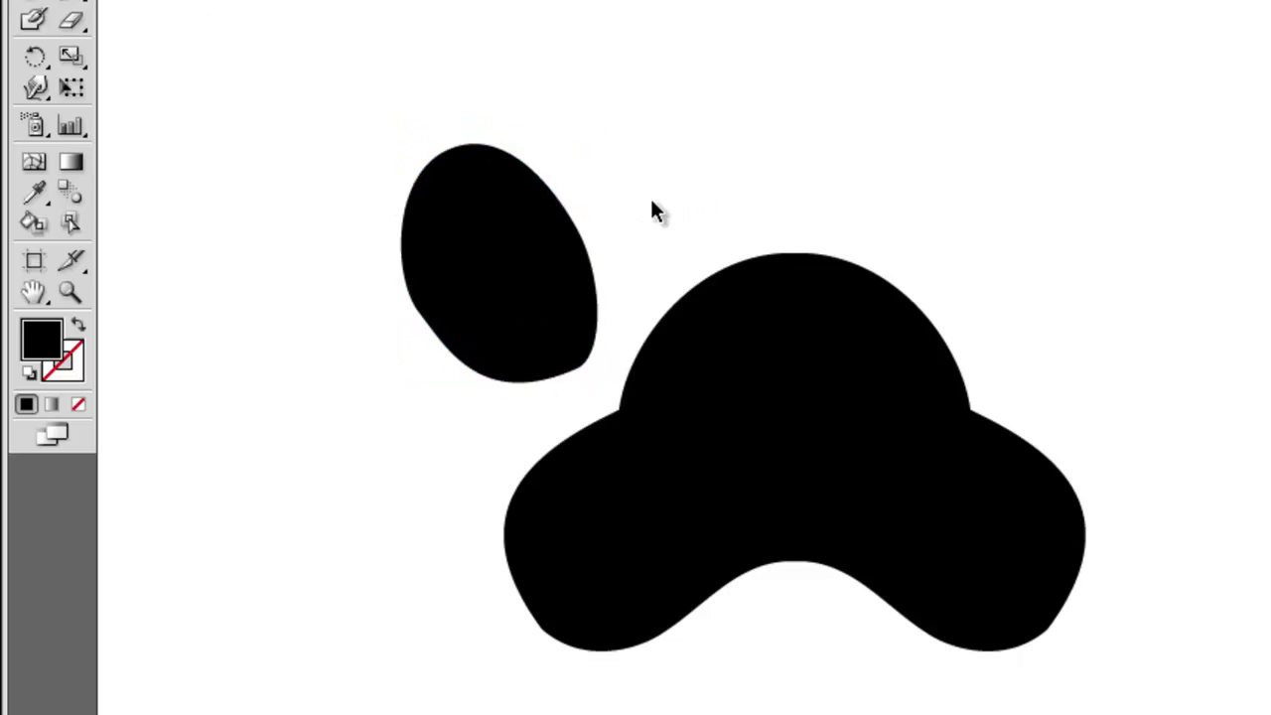
{"action": "left_click", "coordinate": [550, 258]}
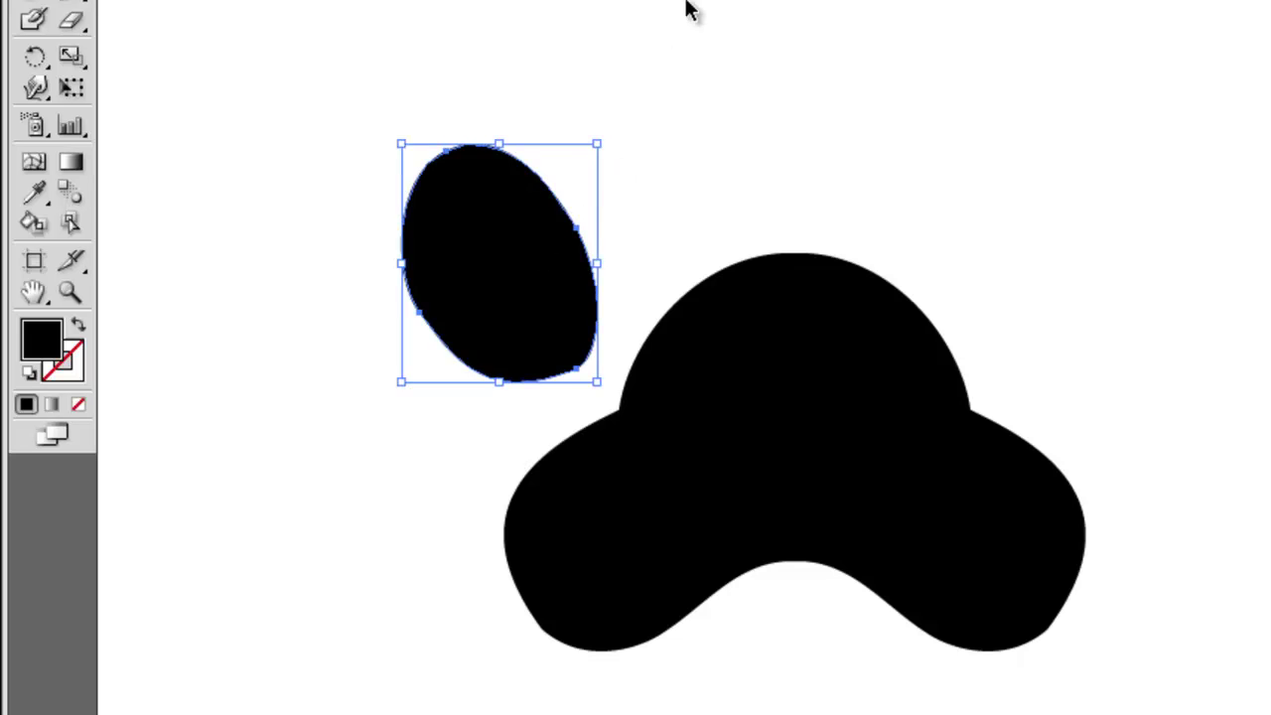
{"action": "left_click", "coordinate": [686, 9]}
{"action": "left_click", "coordinate": [527, 215]}
{"action": "left_click", "coordinate": [574, 52]}
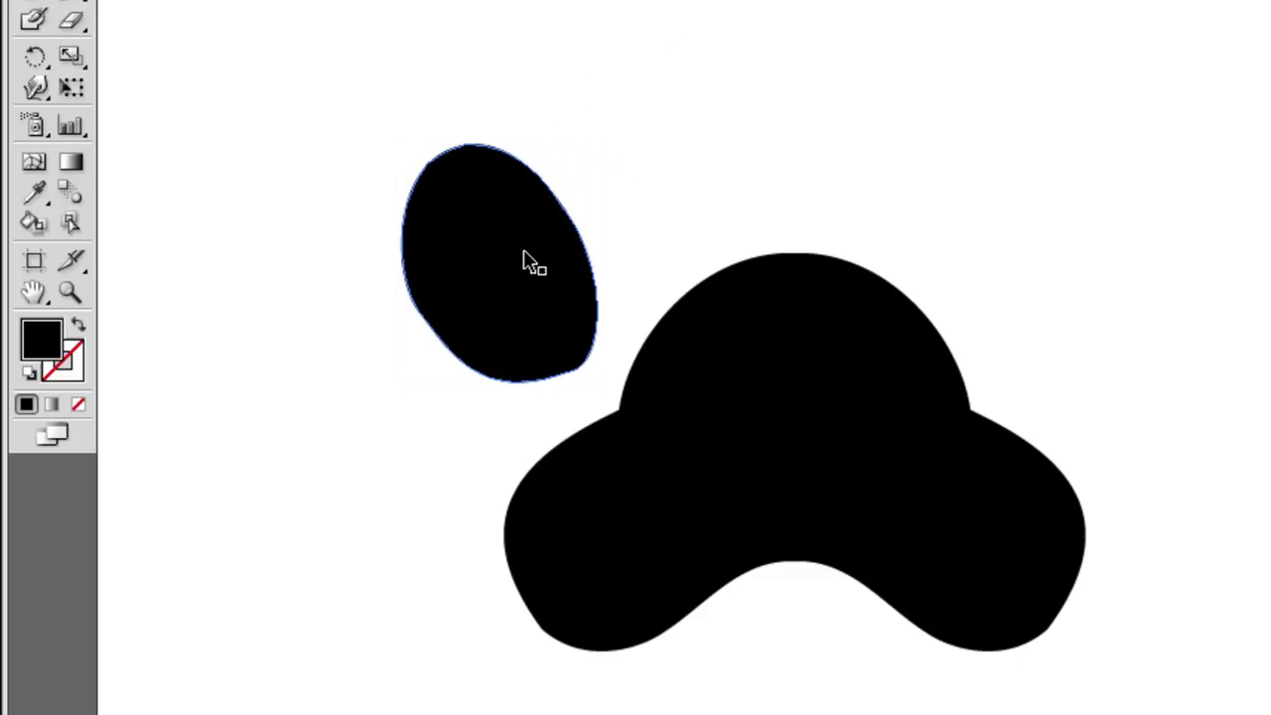
Duplicate the toe up and right, rotate the copy about 10°, then select both toes
{"action": "left_click", "coordinate": [524, 253]}
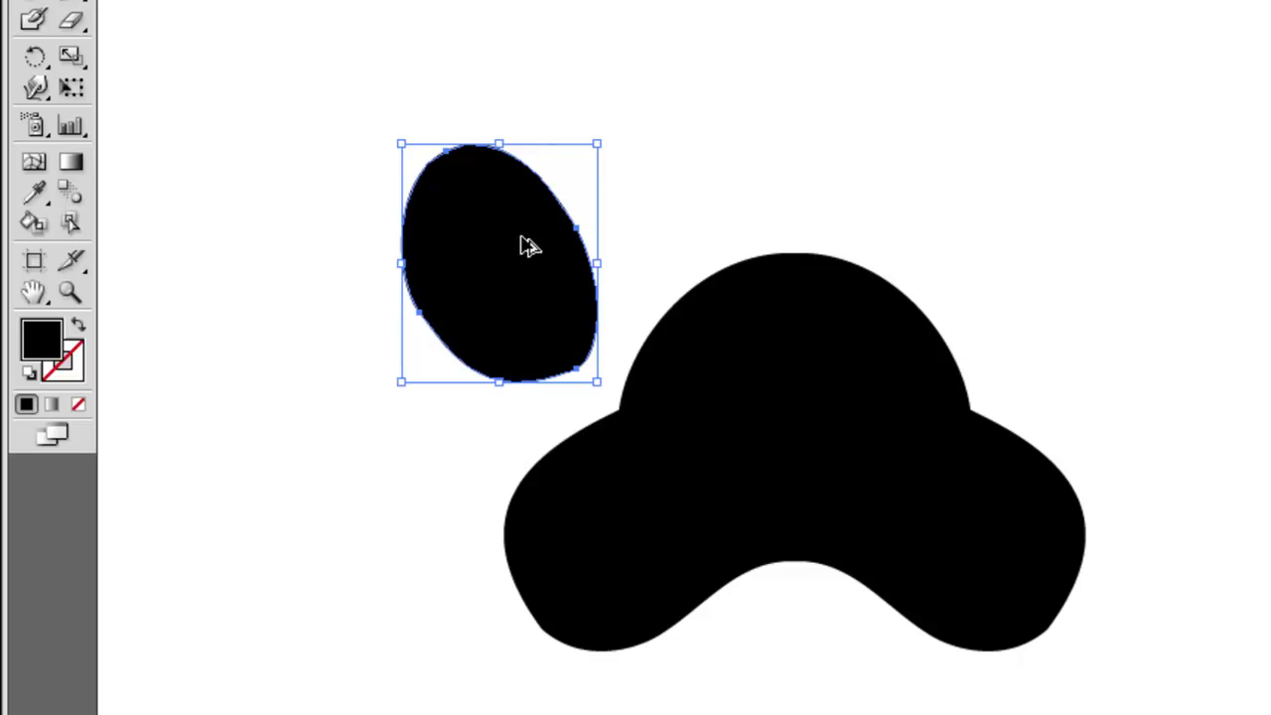
{"action": "left_click_drag", "start_coordinate": [526, 248], "coordinate": [682, 112]}
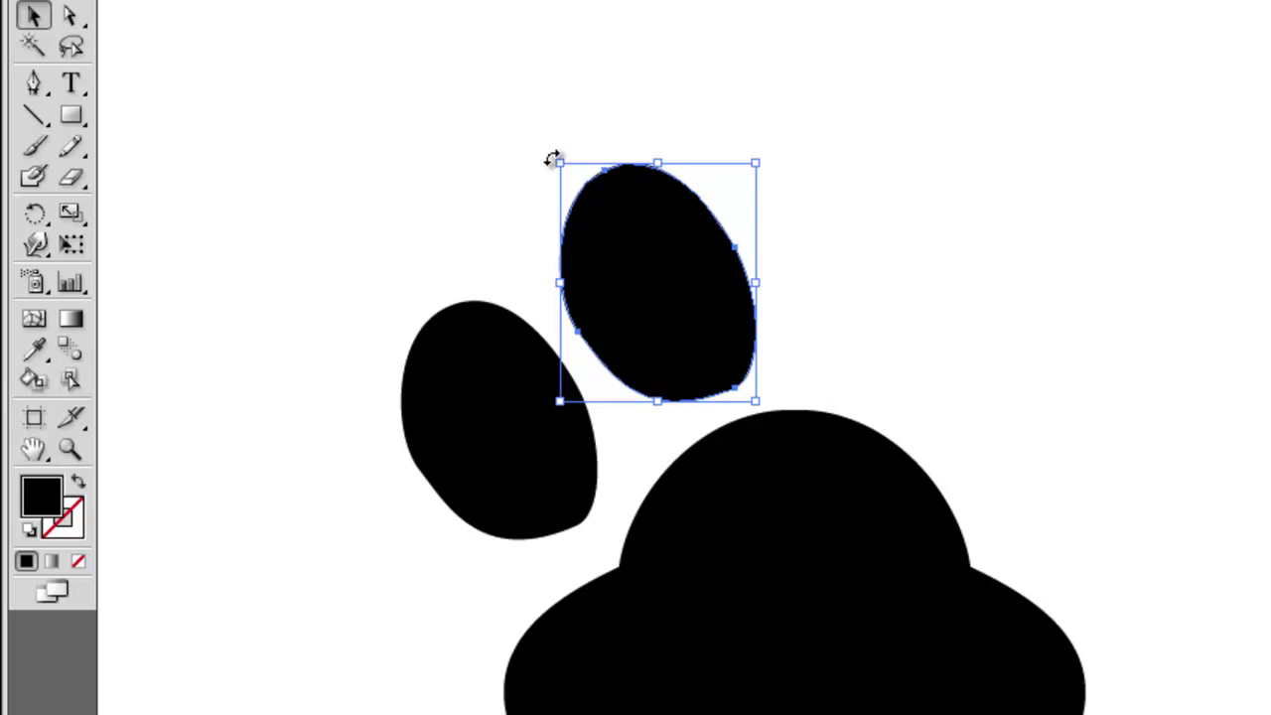
{"action": "left_click_drag", "start_coordinate": [552, 156], "coordinate": [574, 134]}
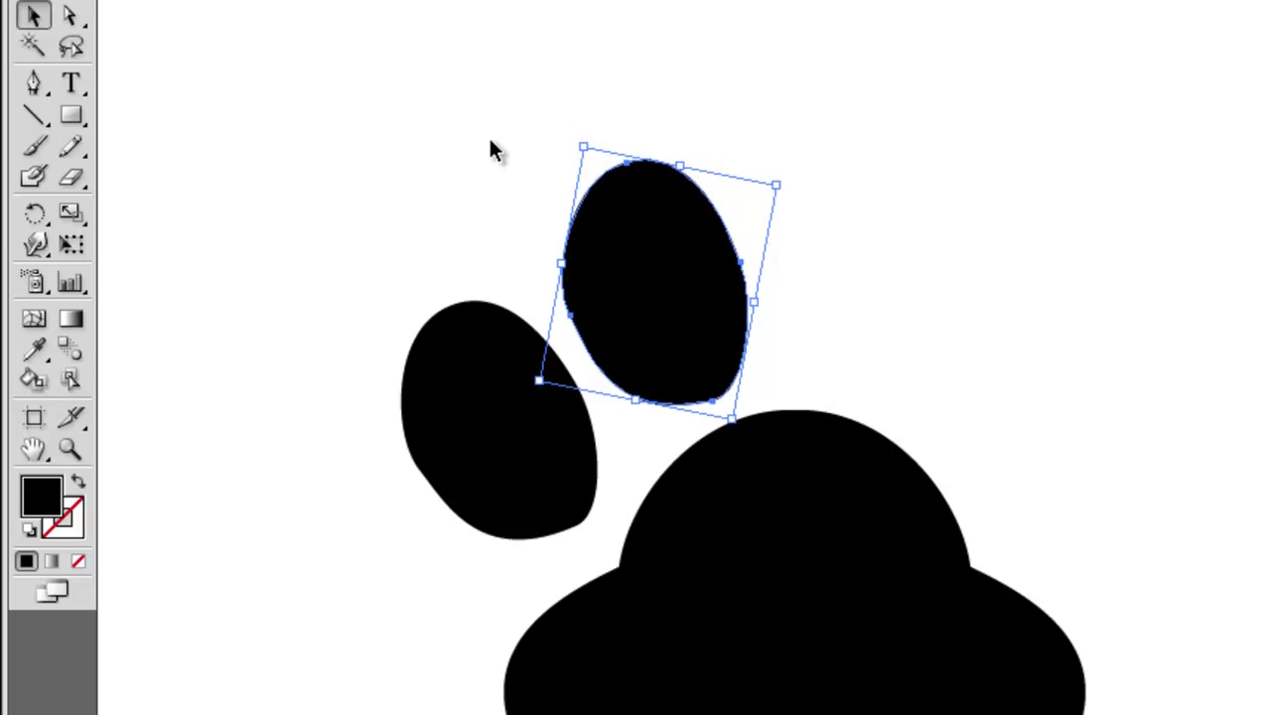
{"action": "left_click", "coordinate": [388, 217]}
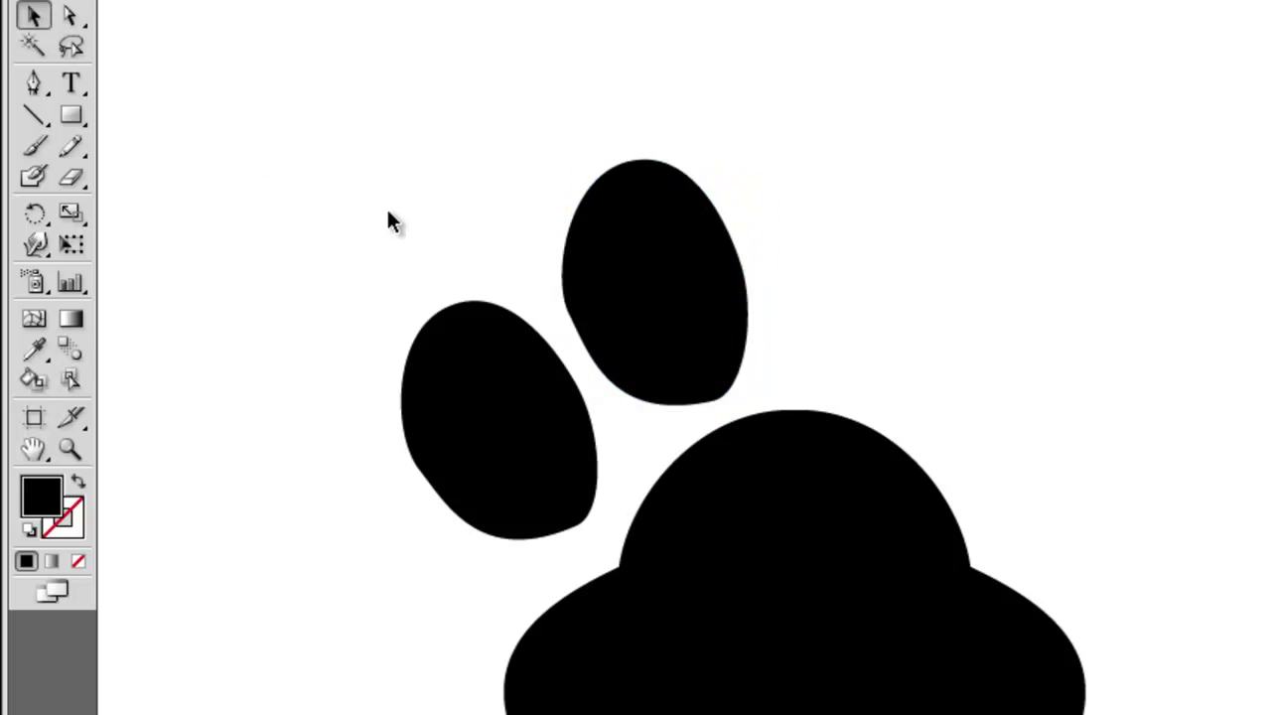
{"action": "left_click_drag", "start_coordinate": [396, 183], "coordinate": [620, 365]}
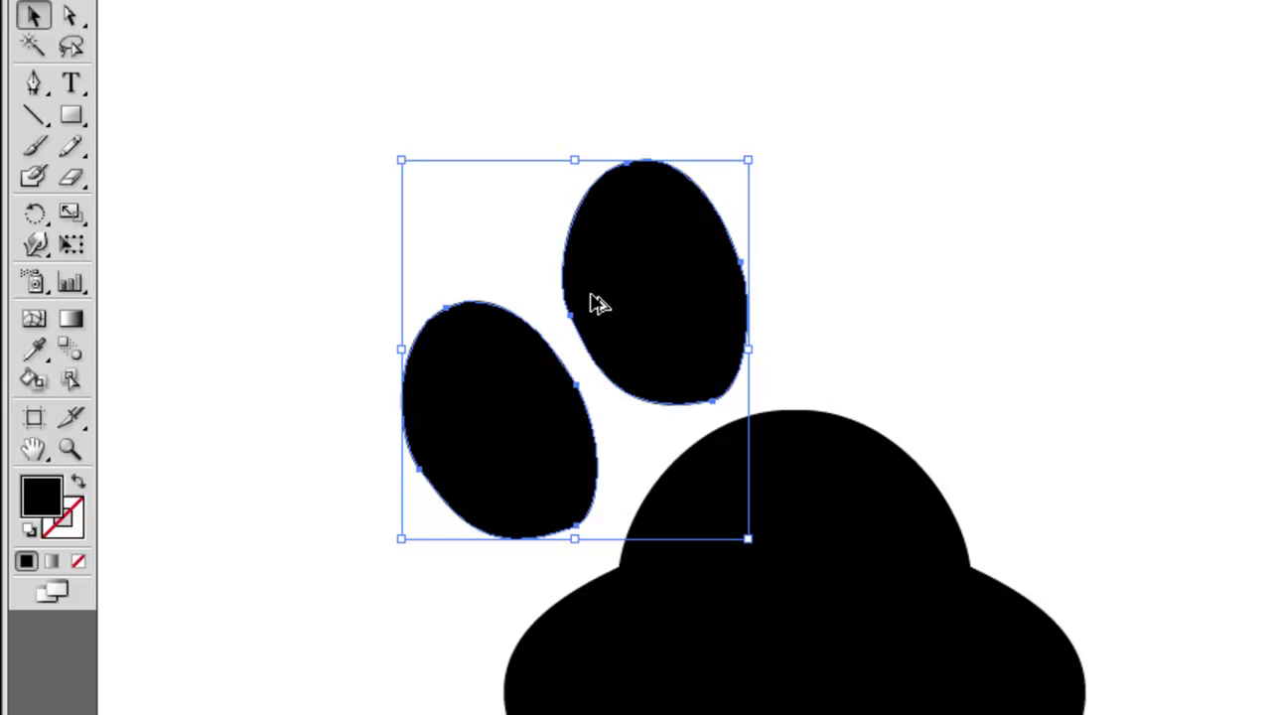
Copy both toes to the right of the pad and reflect them across a vertical axis
{"action": "left_click_drag", "start_coordinate": [593, 305], "coordinate": [1015, 311]}
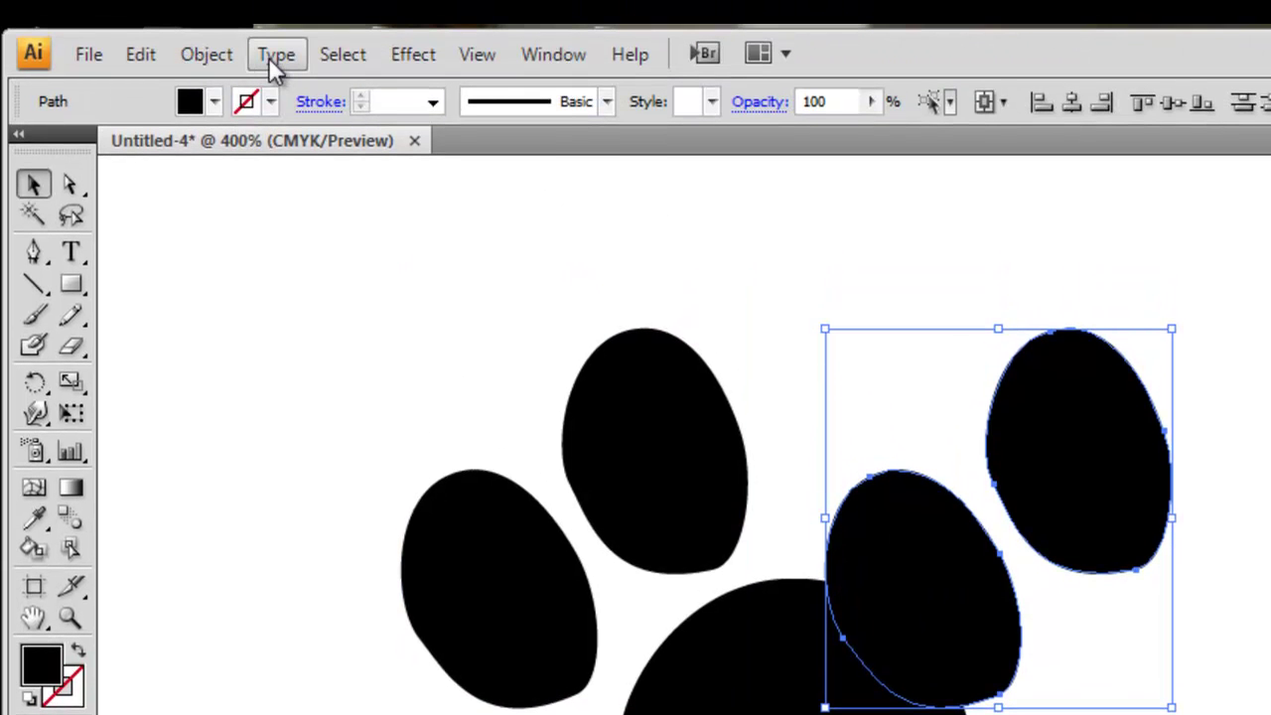
{"action": "left_click", "coordinate": [209, 56]}
{"action": "mouse_move", "coordinate": [276, 92]}
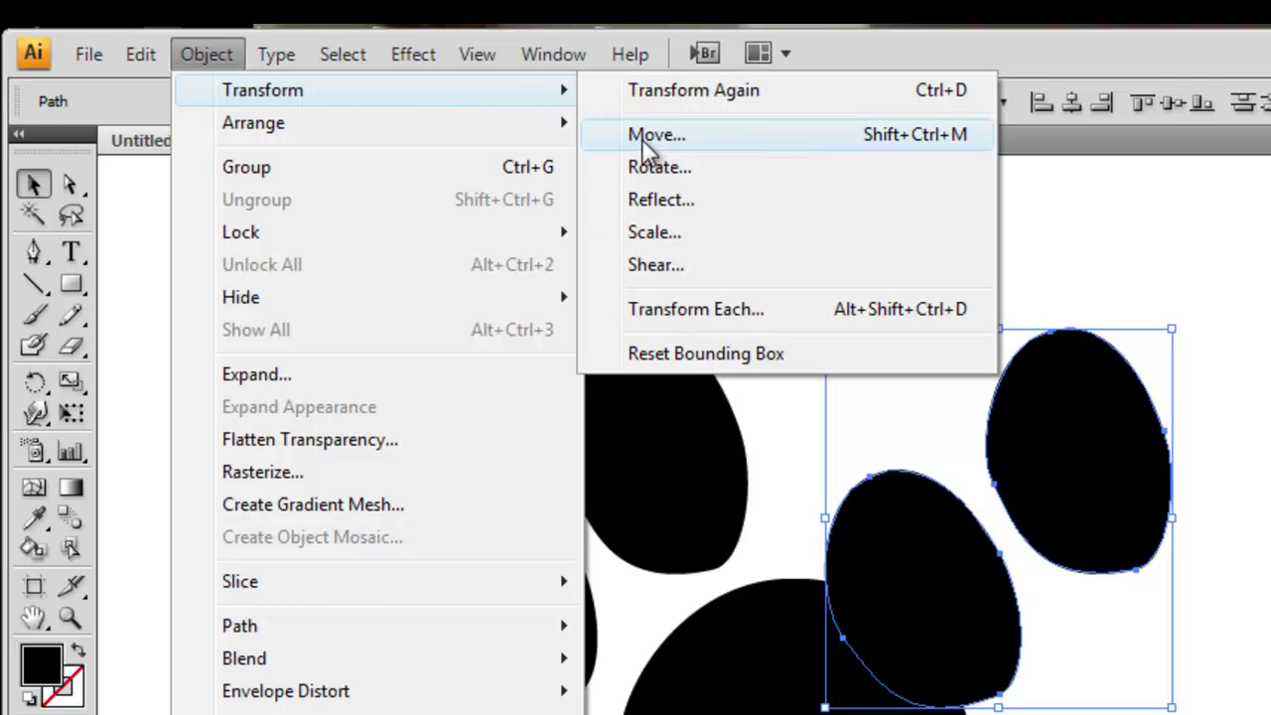
{"action": "left_click", "coordinate": [650, 202]}
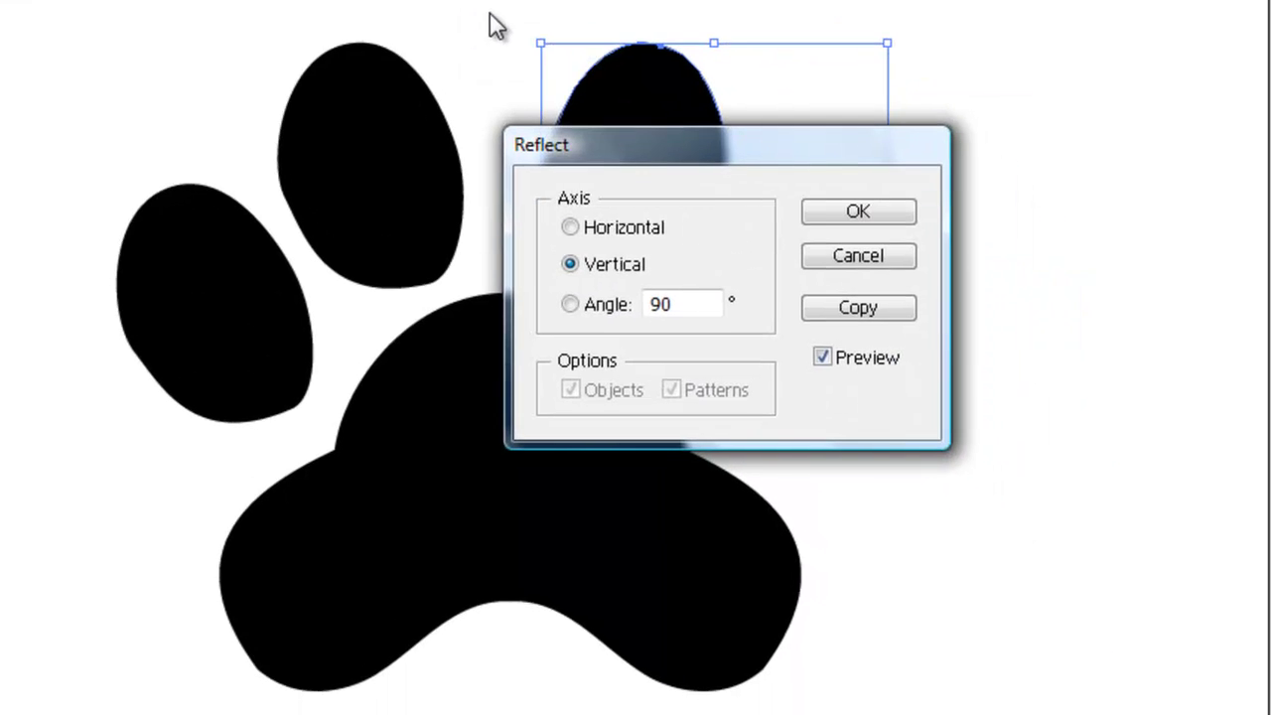
{"action": "left_click", "coordinate": [839, 208]}
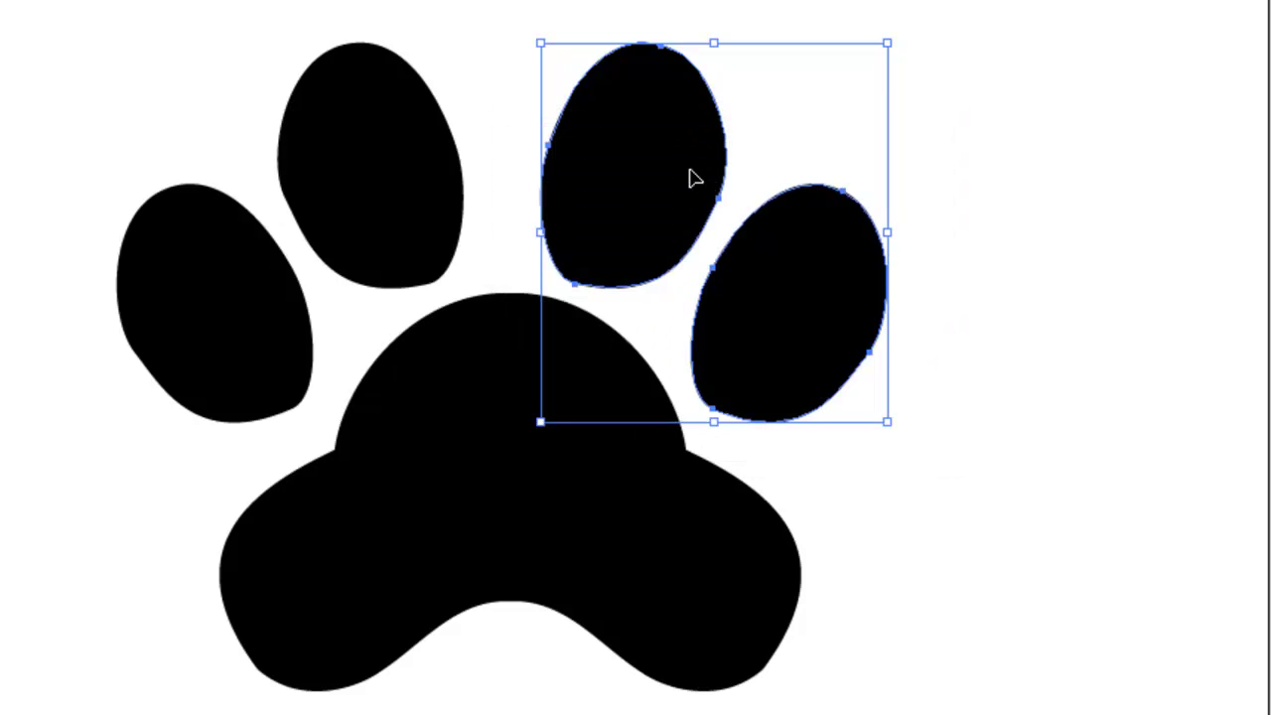
Drag and arrow-nudge the mirrored right toes until they mirror the left toes
{"action": "left_click_drag", "start_coordinate": [694, 178], "coordinate": [711, 181]}
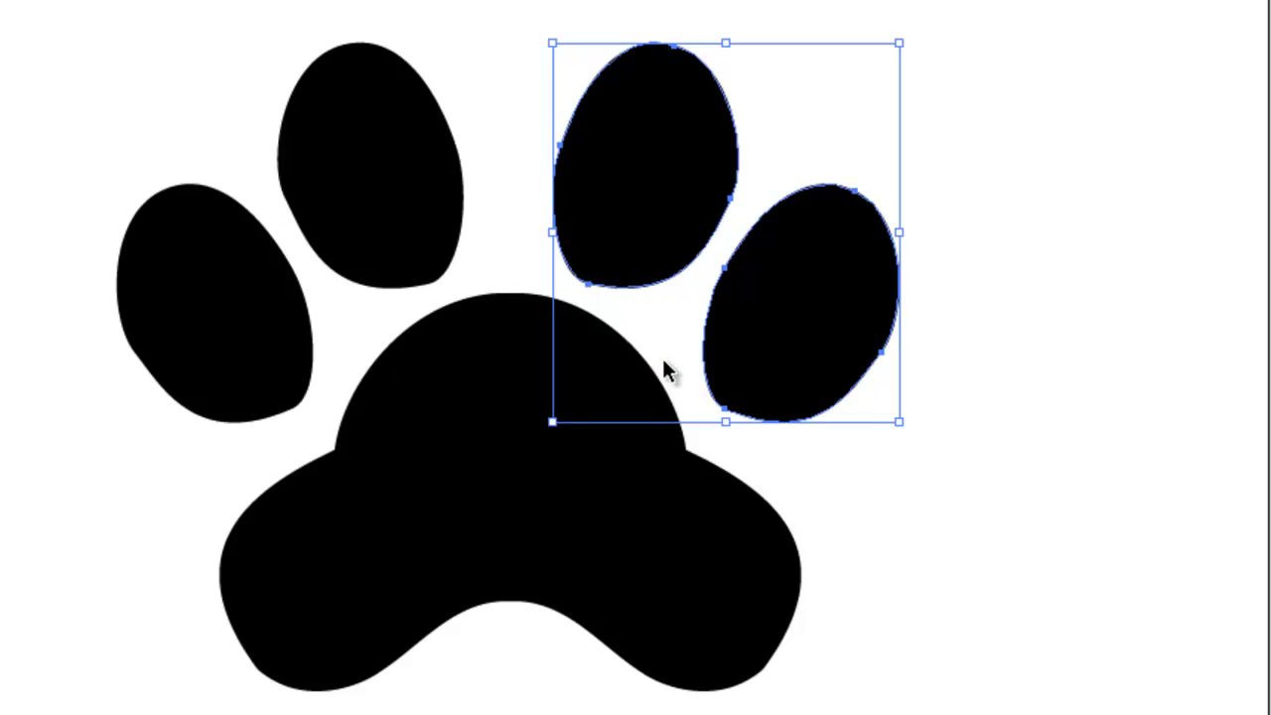
{"action": "key", "text": "shift+Right"}
{"action": "key", "text": "Left"}
{"action": "key", "text": "Left"}
{"action": "key", "text": "Left"}
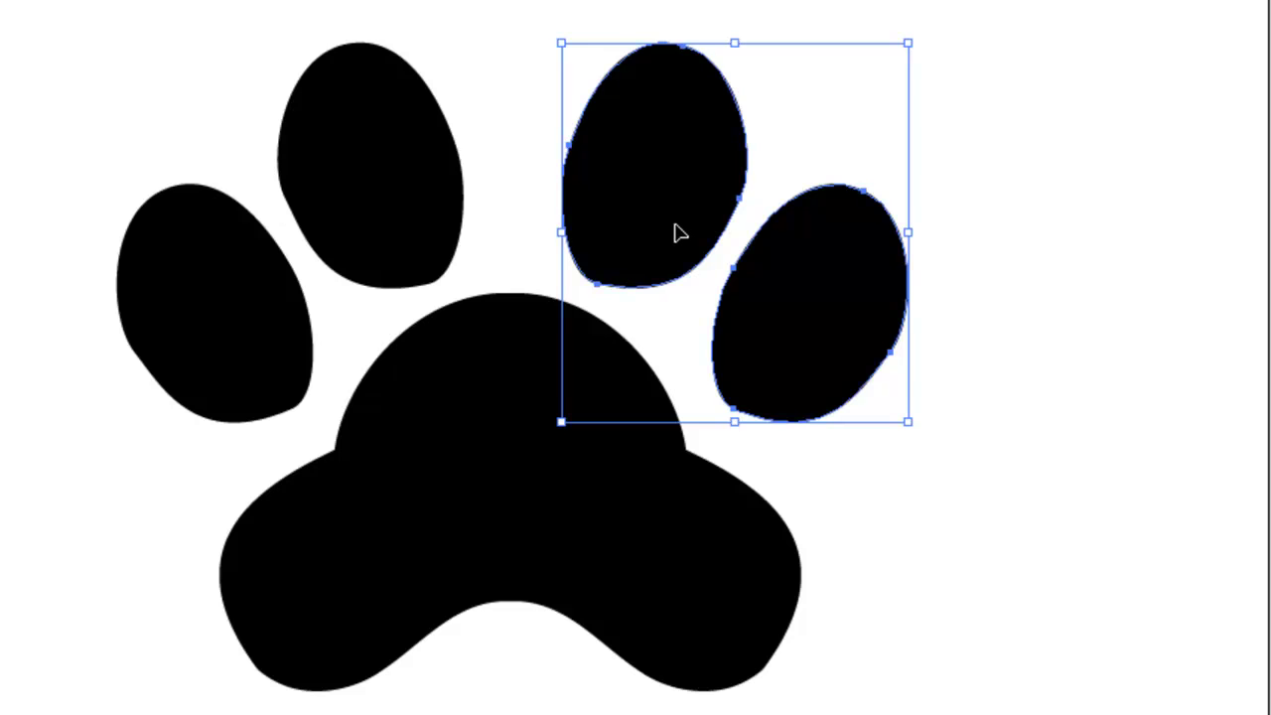
{"action": "key", "text": "Left"}
{"action": "key", "text": "Left"}
{"action": "key", "text": "Left"}
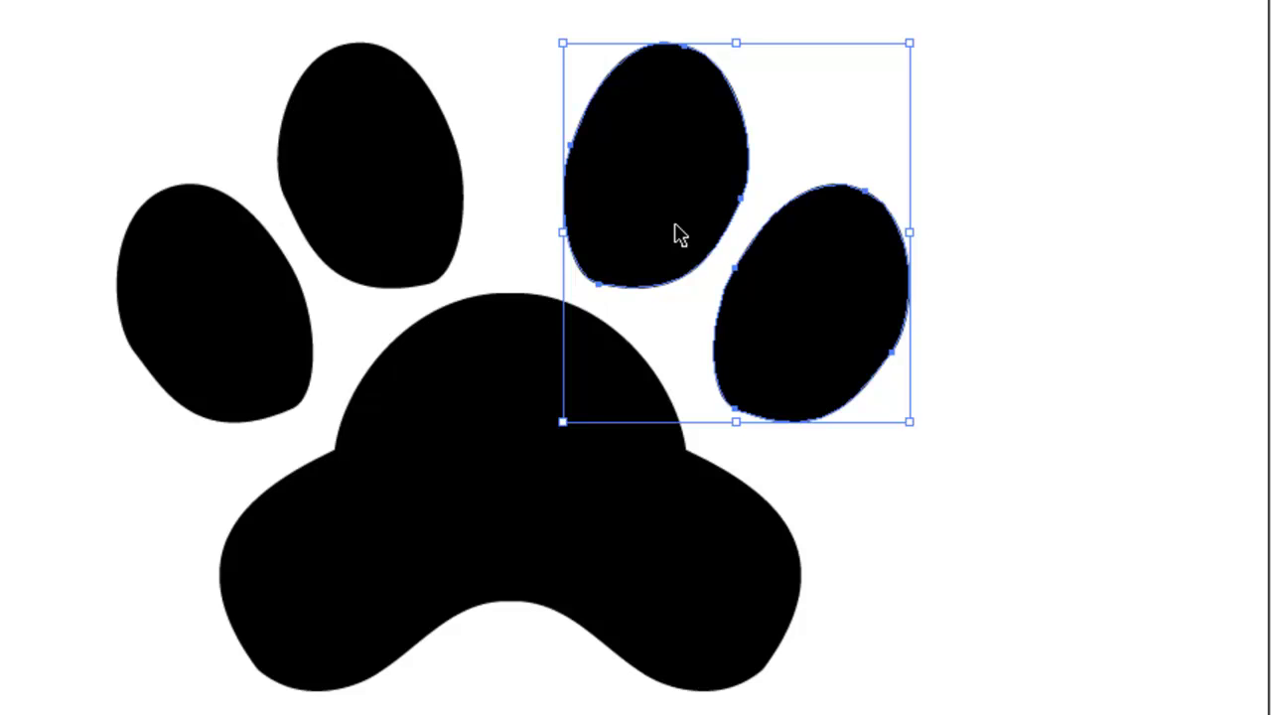
{"action": "key", "text": "Left"}
{"action": "key", "text": "Left"}
{"action": "key", "text": "Left"}
{"action": "key", "text": "Left"}
{"action": "key", "text": "Left"}
{"action": "key", "text": "Left"}
{"action": "key", "text": "Left"}
{"action": "key", "text": "Left"}
{"action": "key", "text": "Left"}
{"action": "key", "text": "Left"}
{"action": "key", "text": "Left"}
{"action": "key", "text": "Left"}
{"action": "key", "text": "Left"}
{"action": "key", "text": "Left"}
{"action": "key", "text": "Left"}
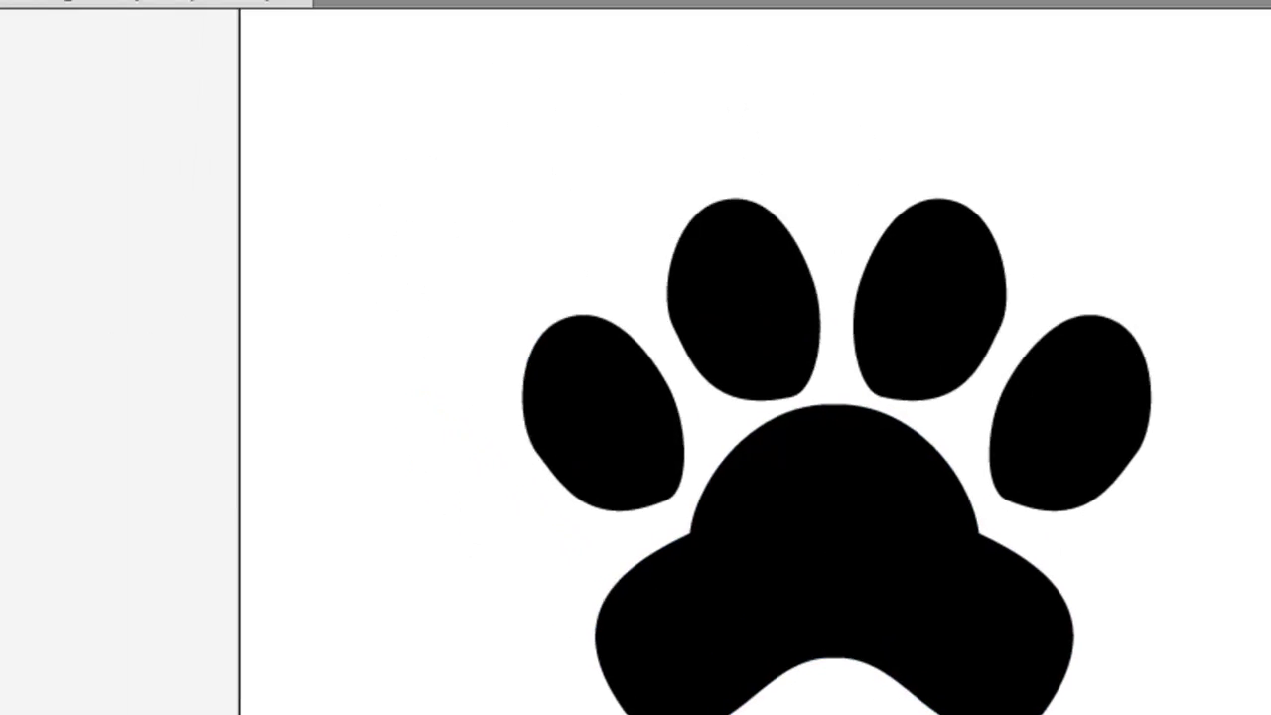
Switch to the Direct Selection tool to reposition the pad shape beneath the toes
{"action": "left_click", "coordinate": [86, 224]}
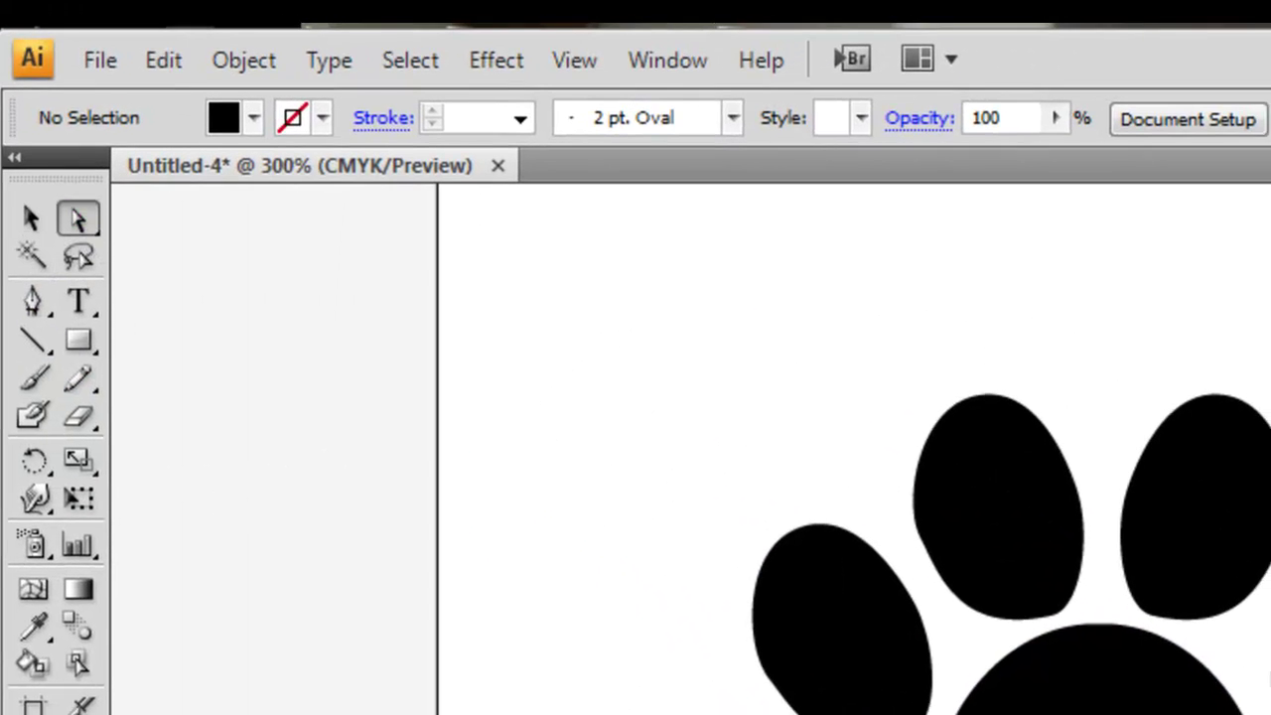